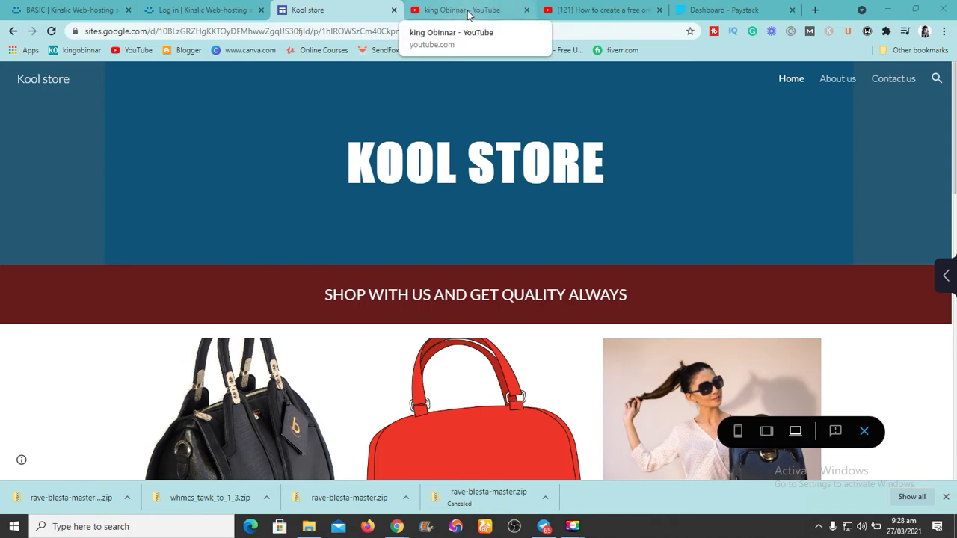
Look over the YouTube tutorial on creating a free online store, the Kool store home page and the YouTube channel page
click(587, 15)
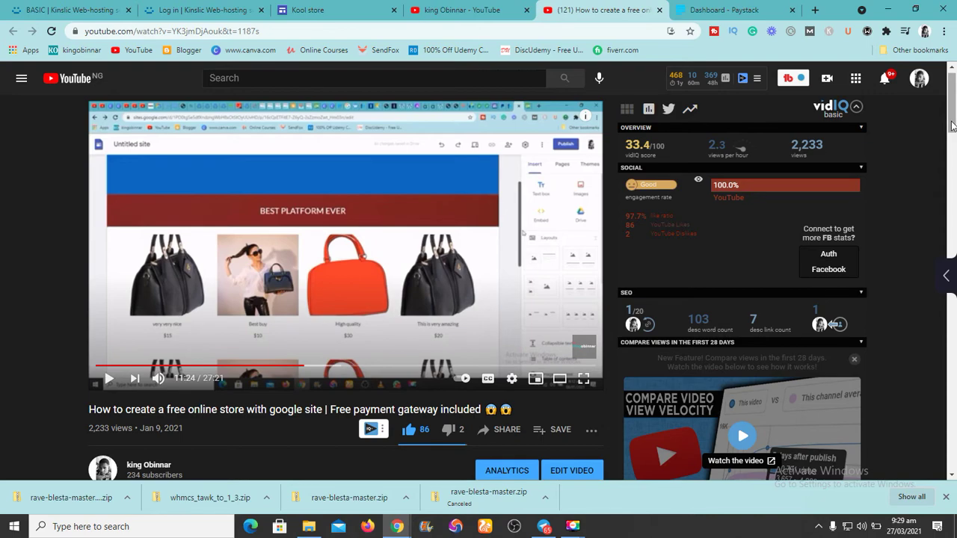
drag(951, 126, 920, 84)
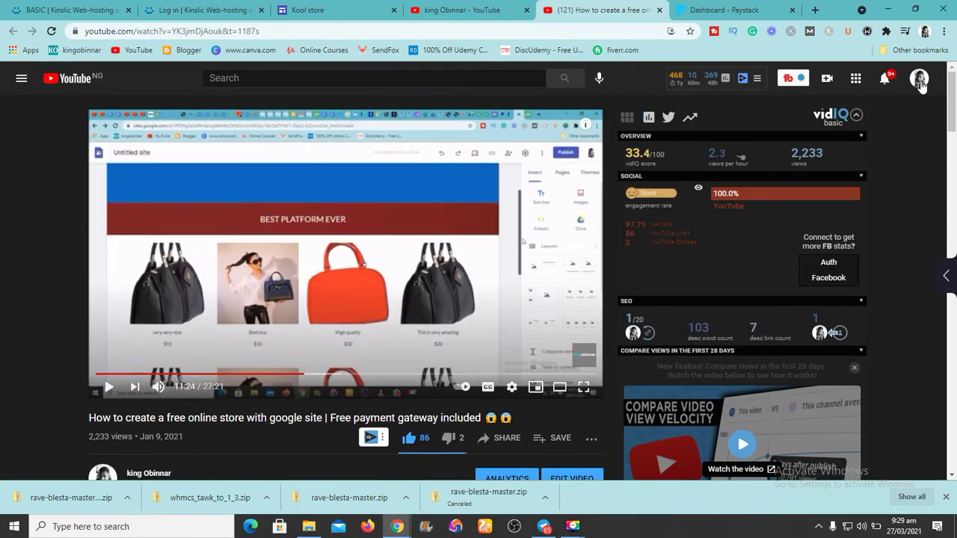
click(329, 9)
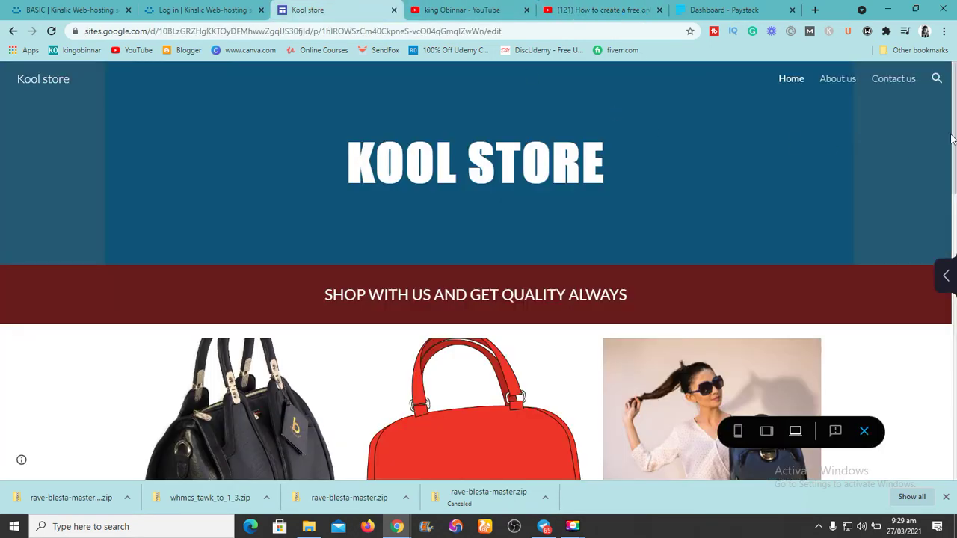
drag(954, 139, 955, 428)
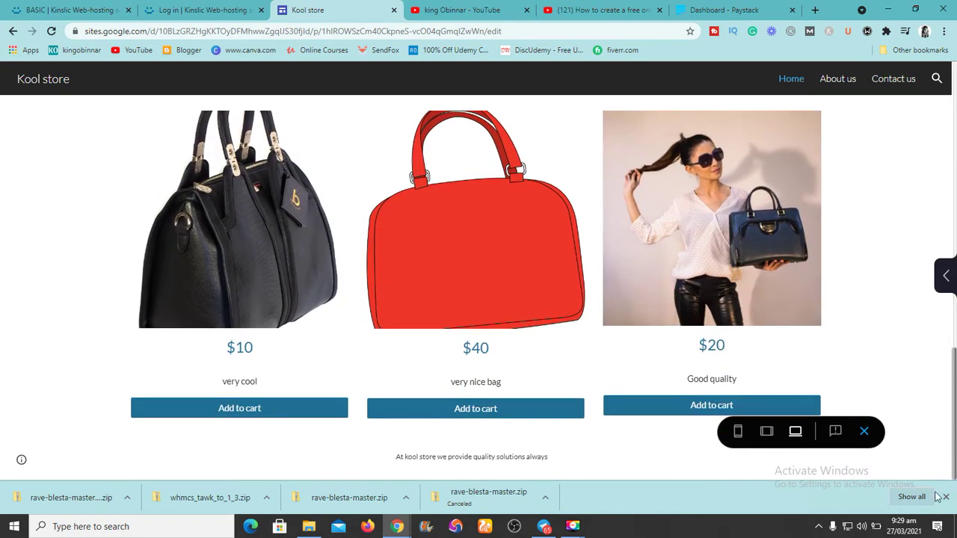
scroll(909, 310, up, 3)
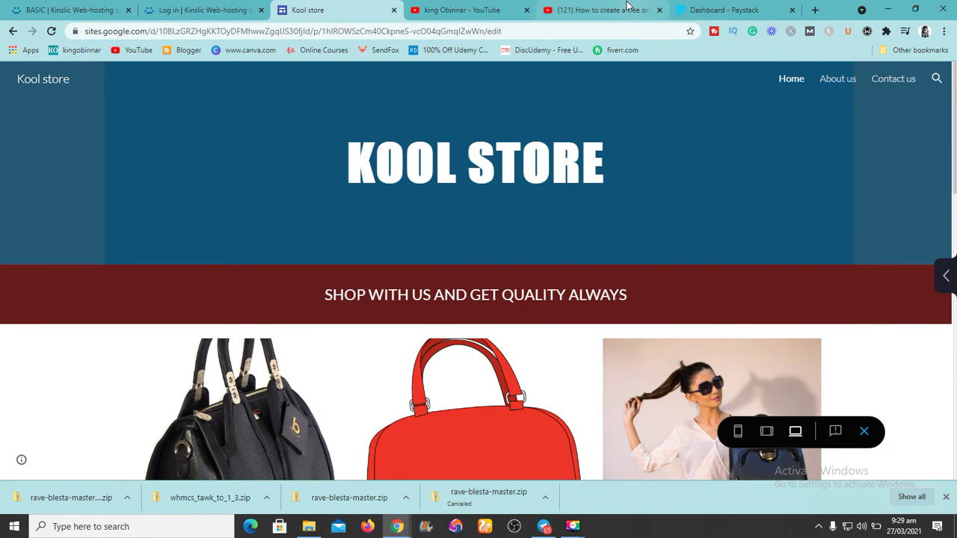
click(609, 10)
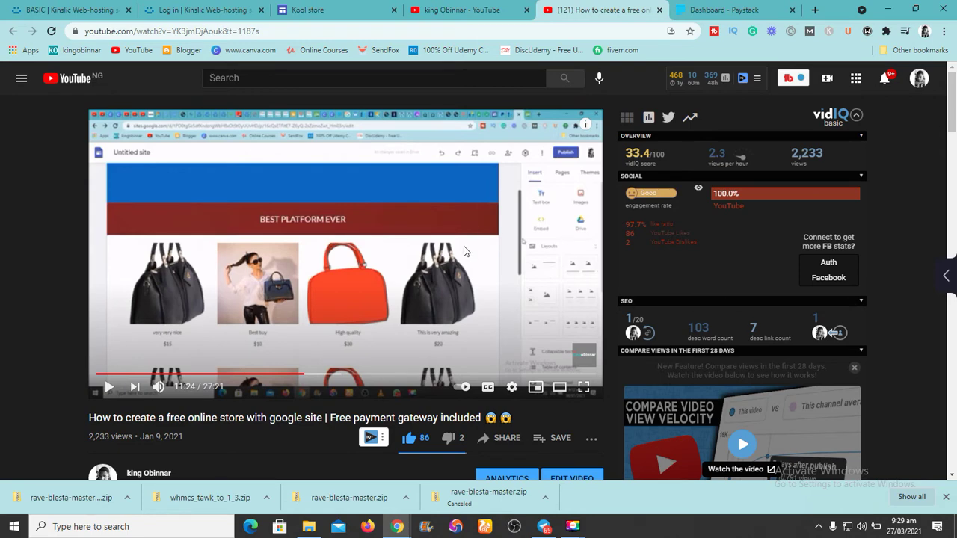
click(333, 11)
click(444, 12)
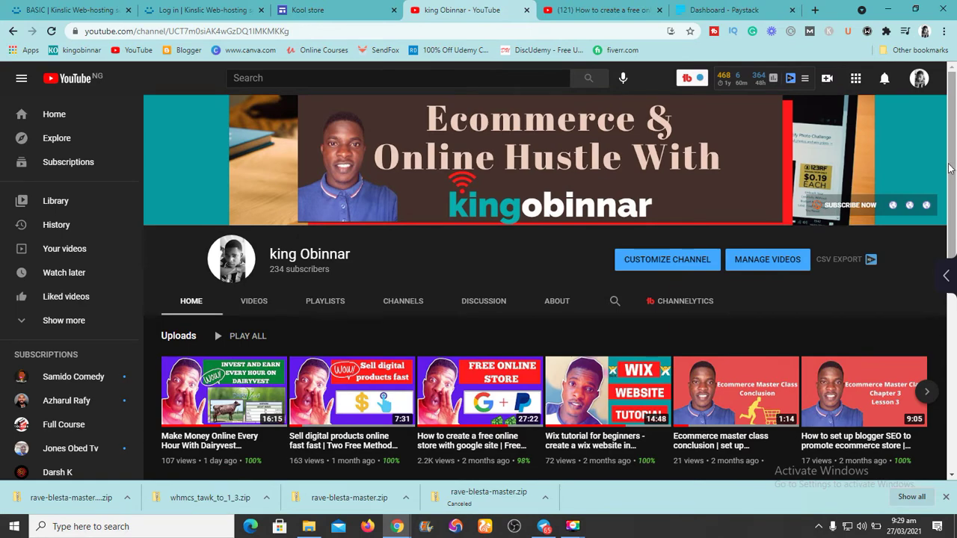
drag(949, 168, 897, 150)
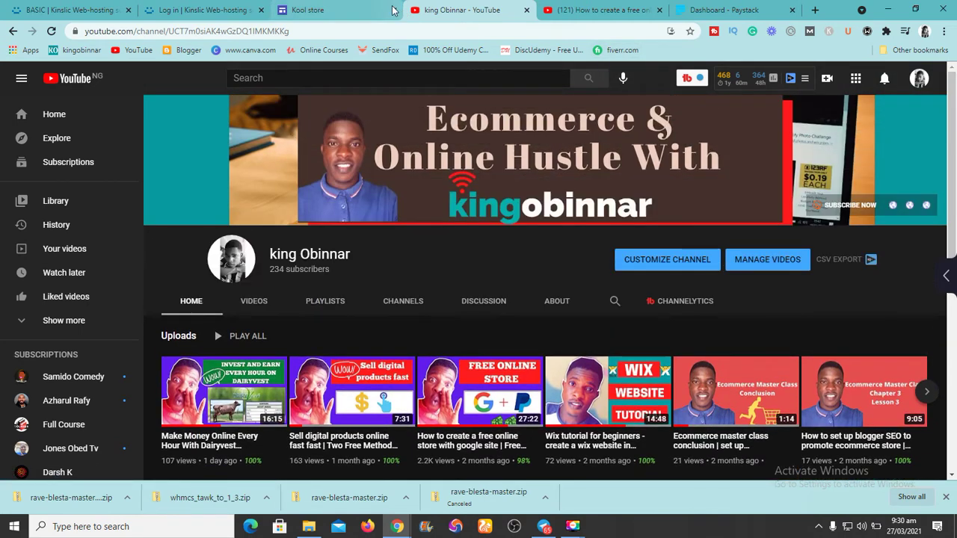
Review the product listings on the Kool store home page and compare them with the store in the tutorial video
click(352, 7)
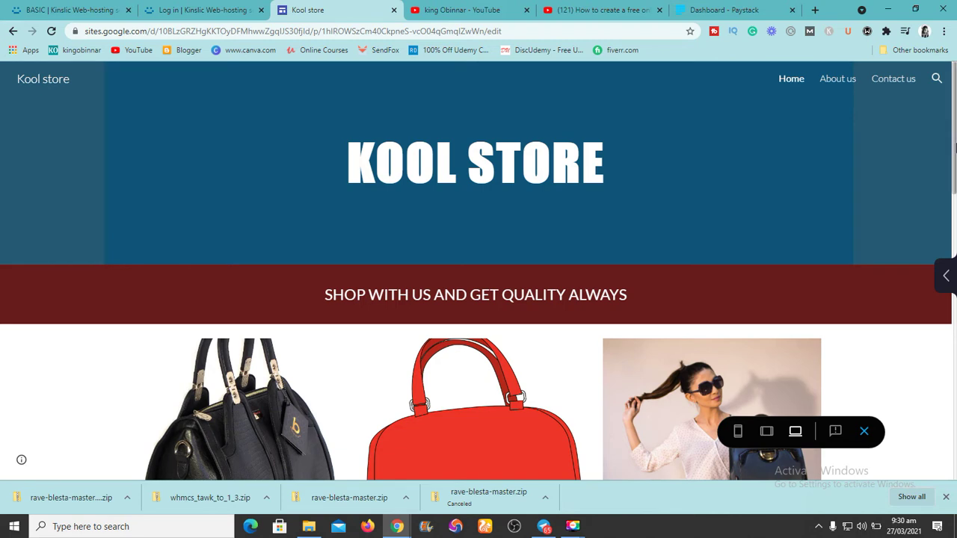
drag(954, 147, 938, 246)
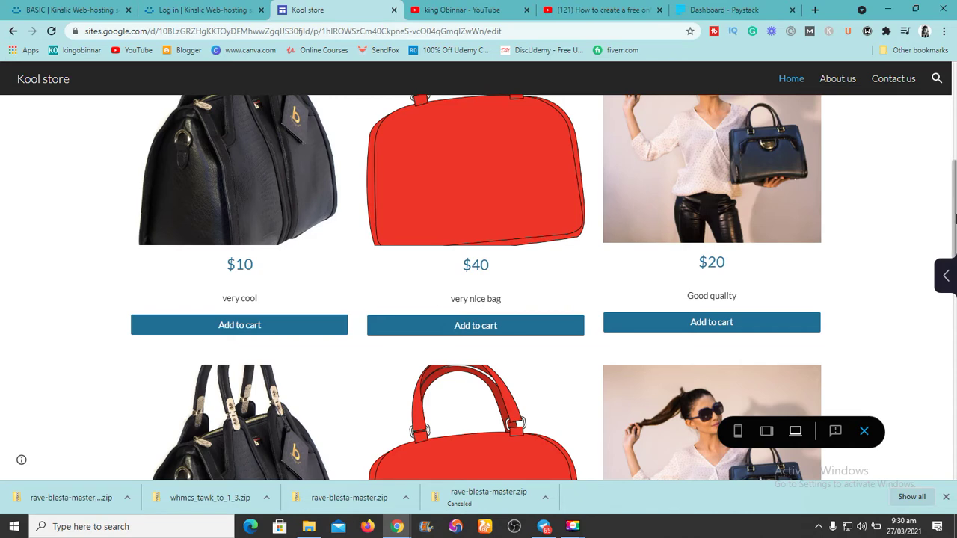
drag(953, 219, 884, 138)
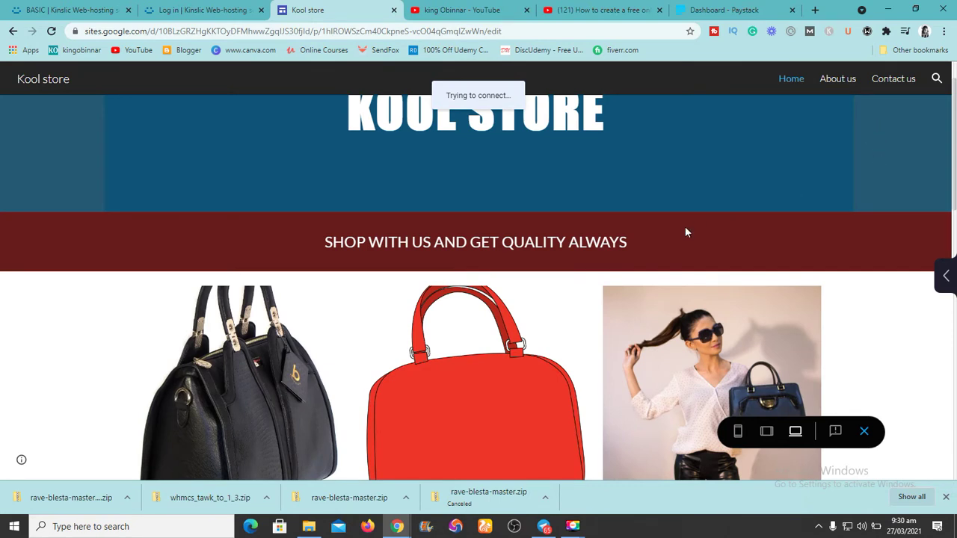
click(607, 9)
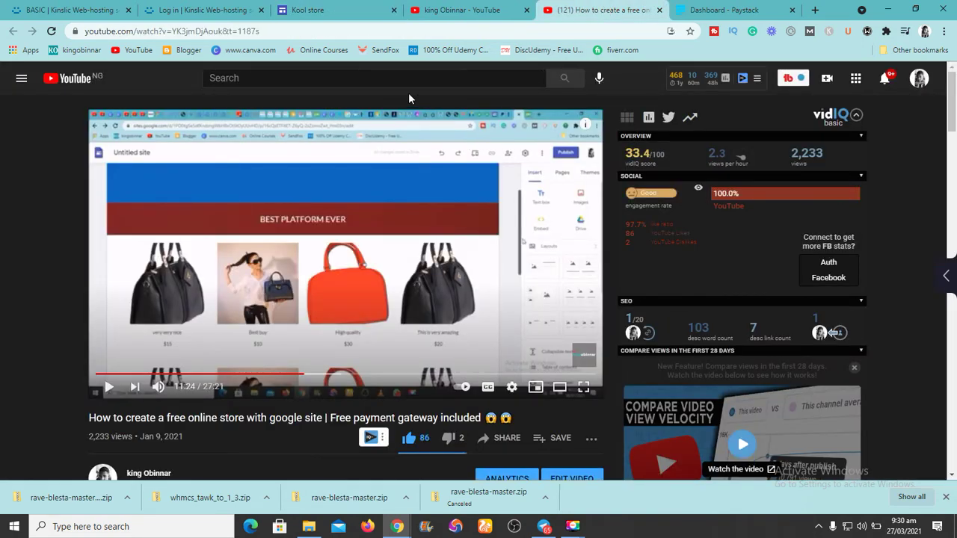
click(329, 9)
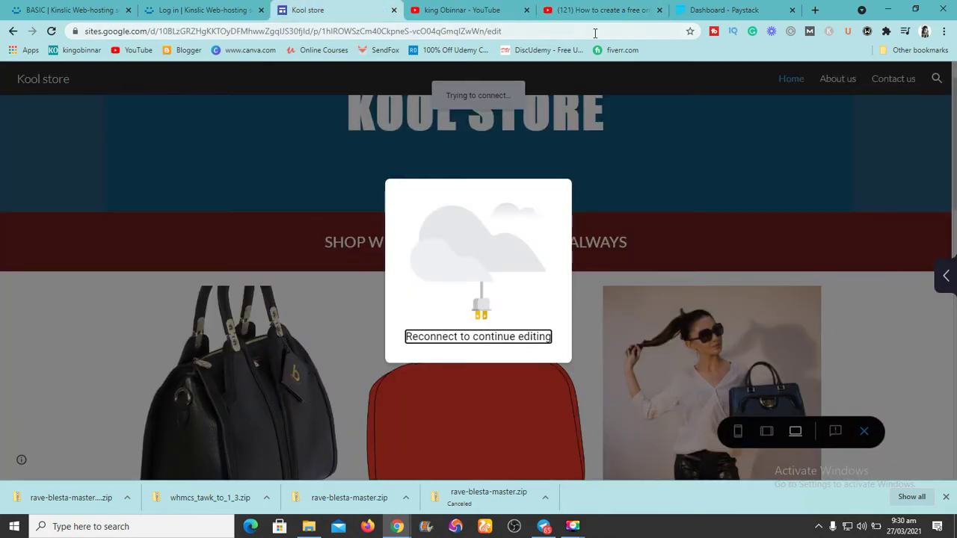
Open paystack.com in a new browser tab alongside the Paystack dashboard
click(725, 10)
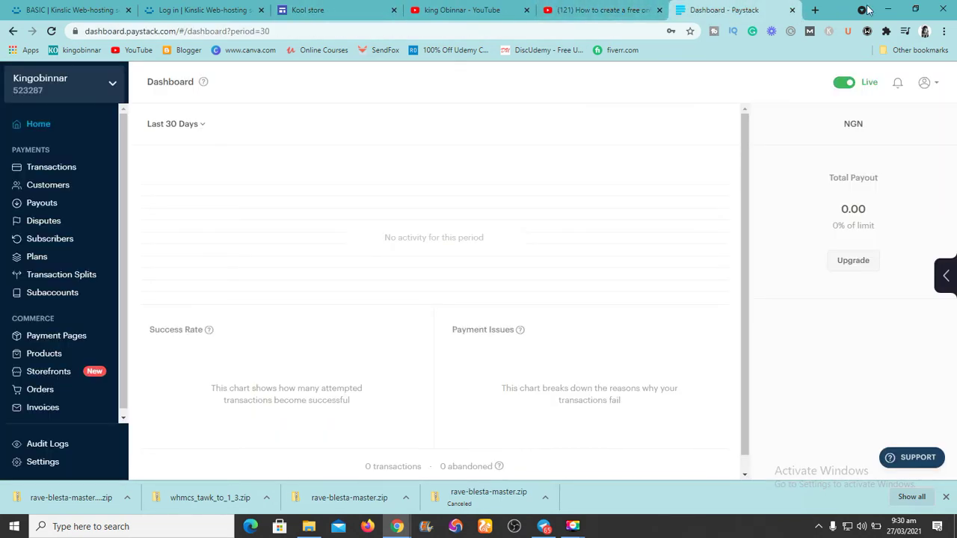
click(814, 9)
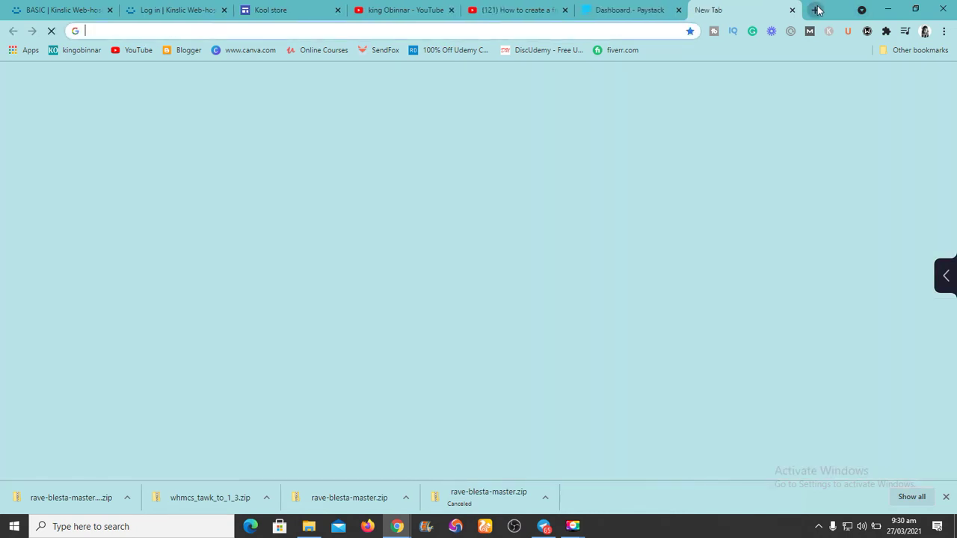
text(pa)
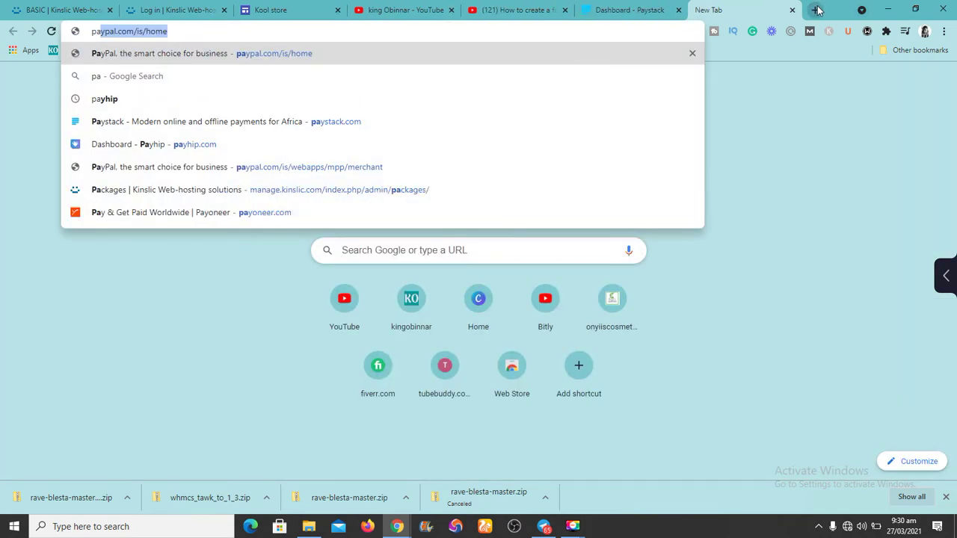
text(yst)
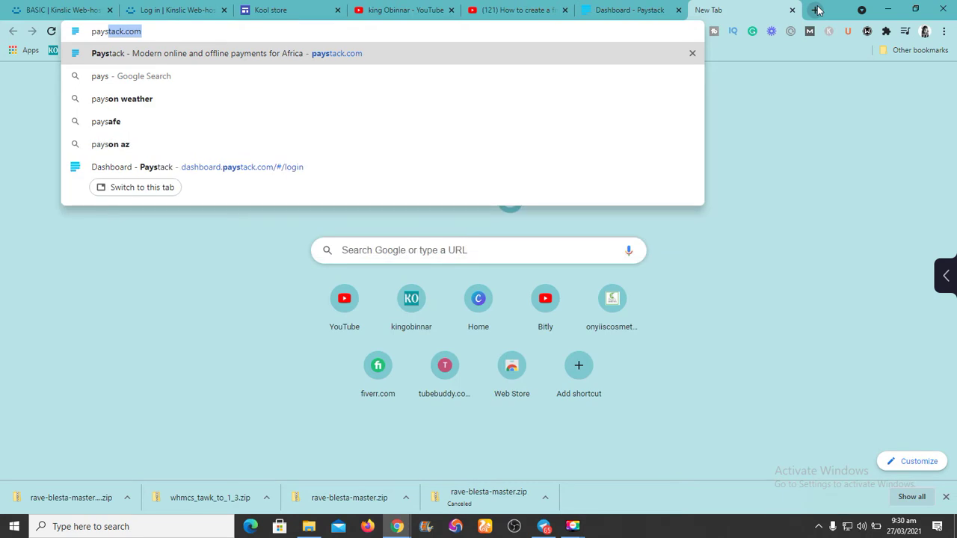
key(Return)
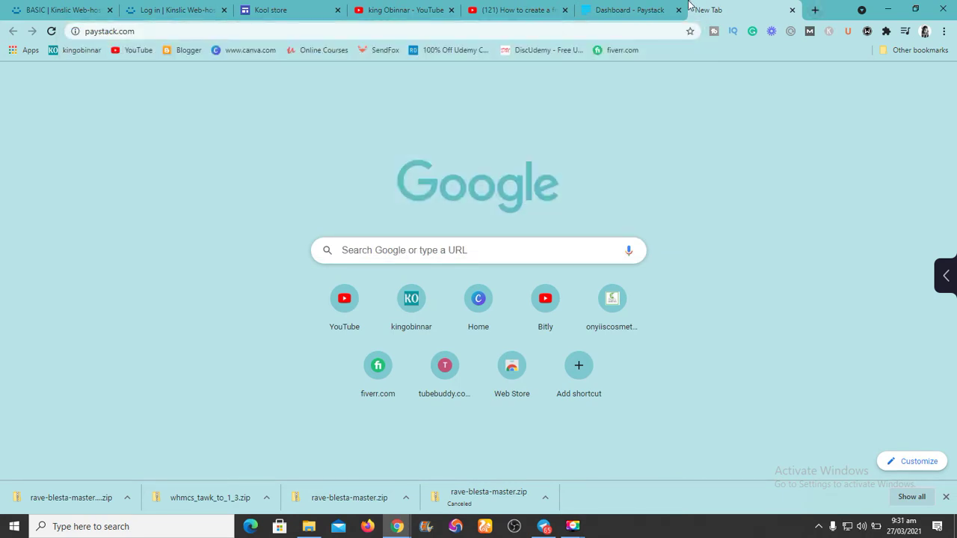
Examine the Paystack dashboard overview, the Paystack home page and the Kool store preview
click(632, 9)
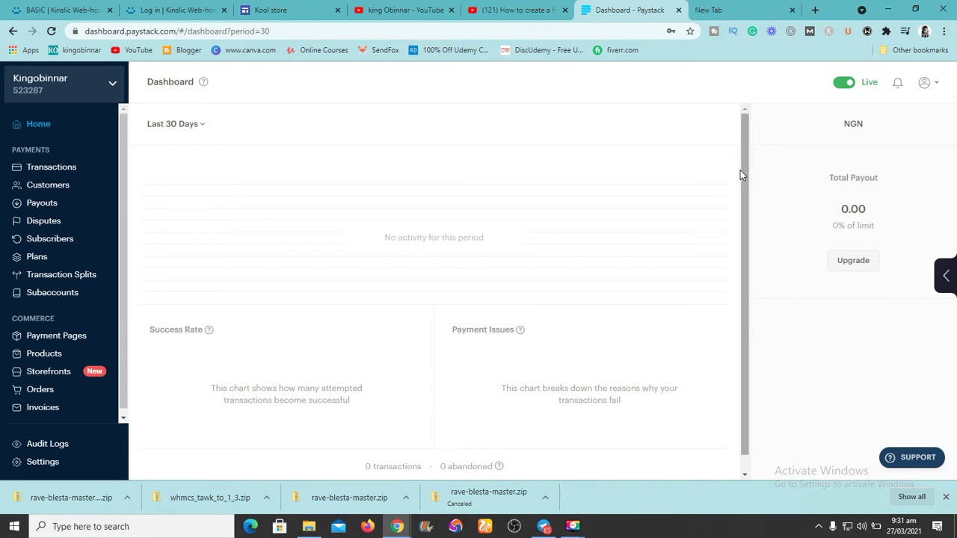
scroll(743, 177, down, 1)
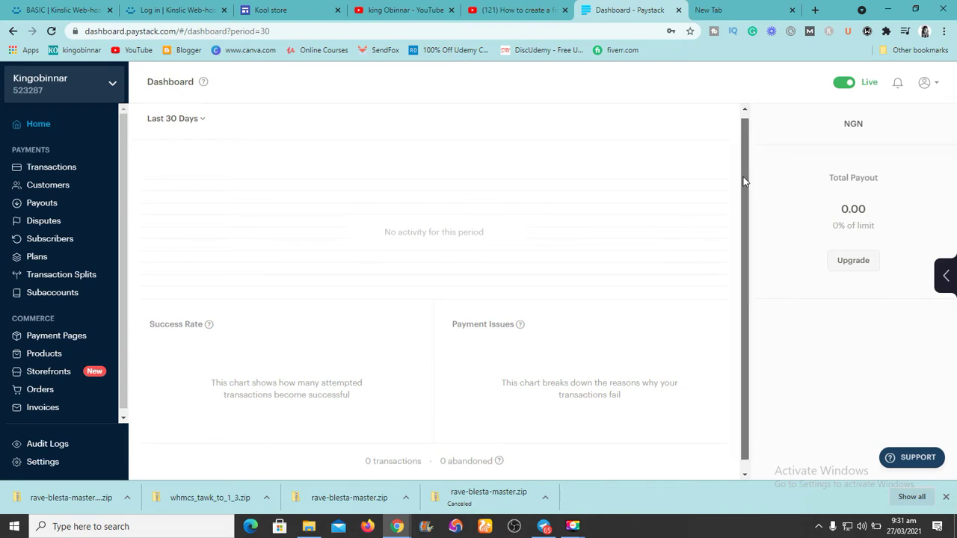
scroll(754, 173, up, 1)
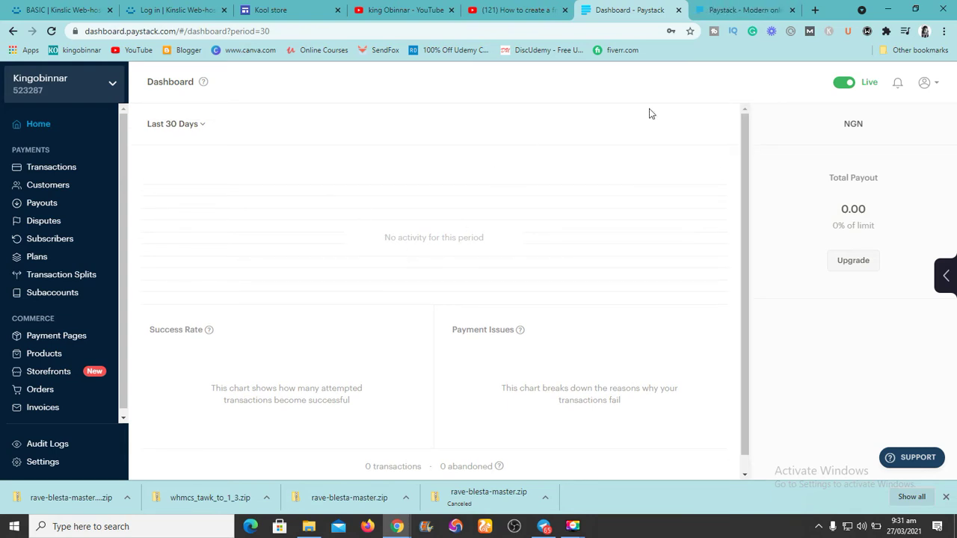
click(720, 11)
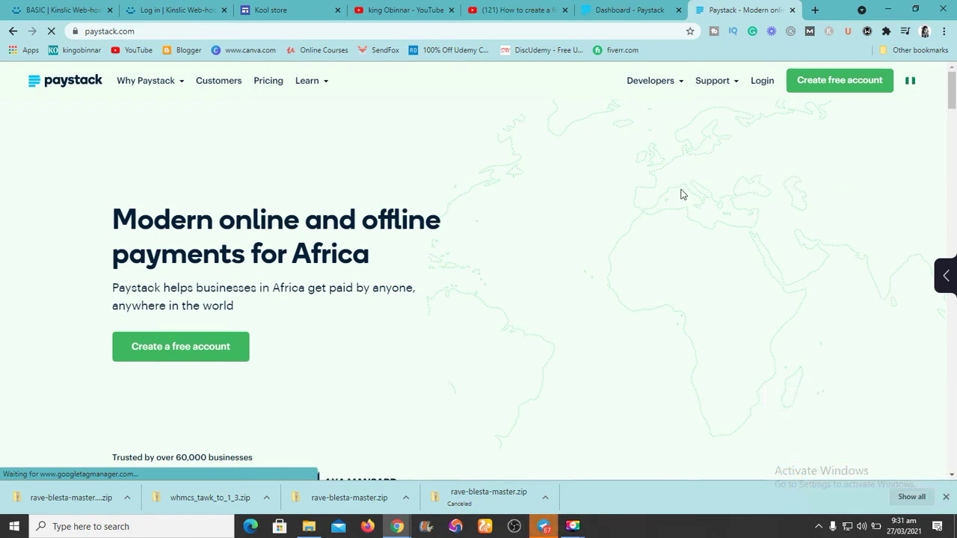
click(639, 12)
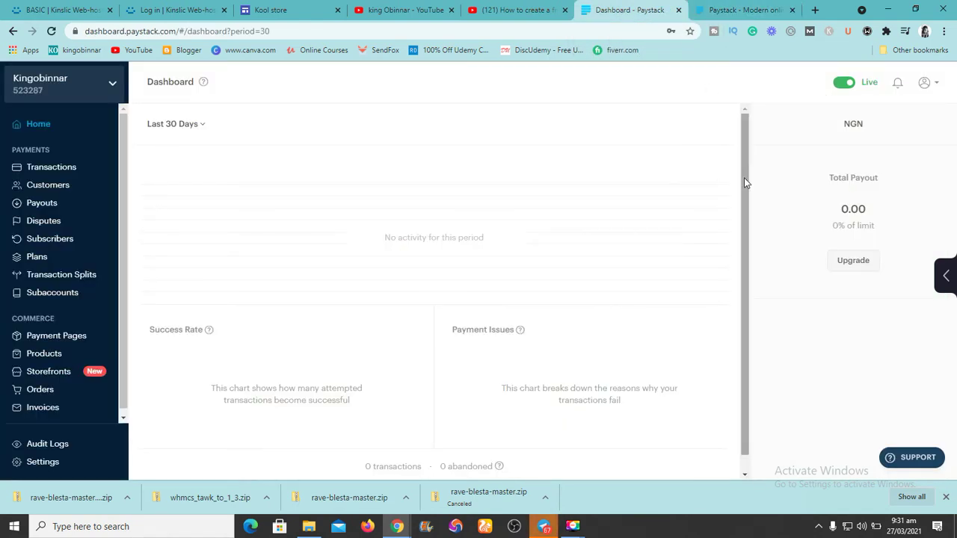
mouse_move(744, 182)
mouse_down()
mouse_move(739, 217)
mouse_move(739, 168)
mouse_up()
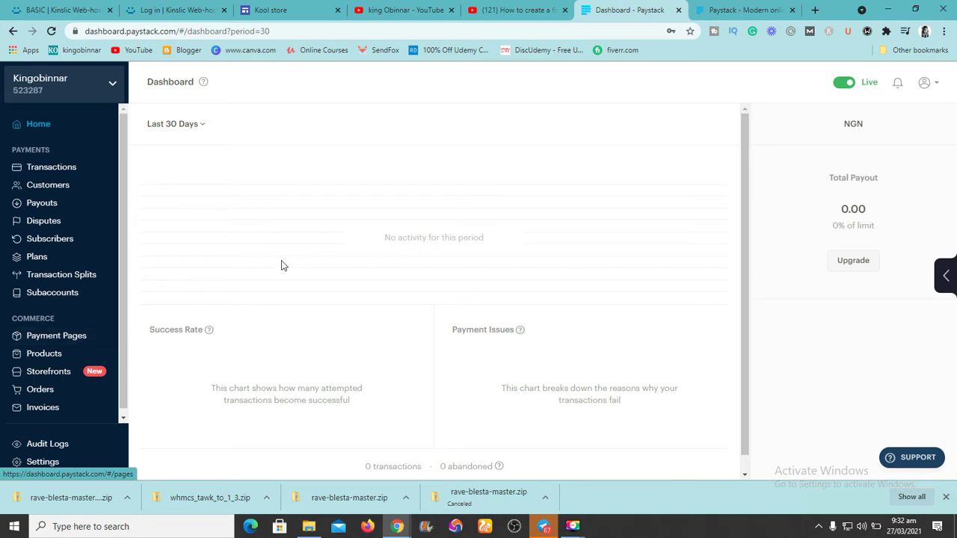
click(270, 10)
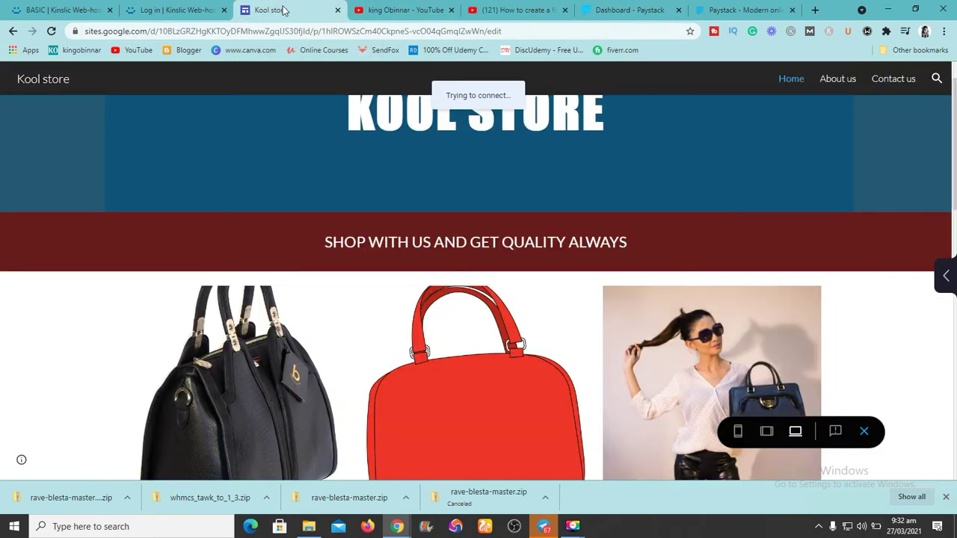
Switch to the Paystack dashboard and start a new payment page of the One-time Payment type
click(615, 15)
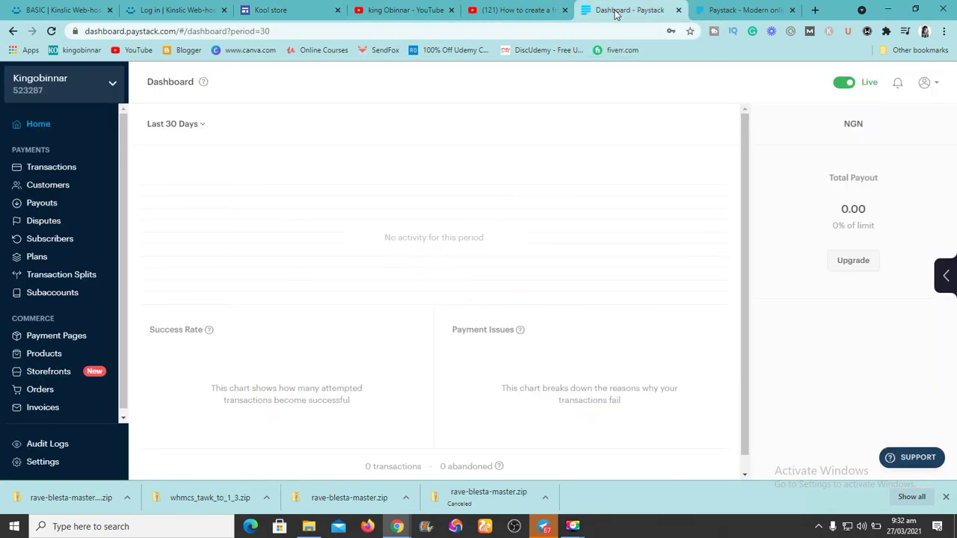
click(75, 341)
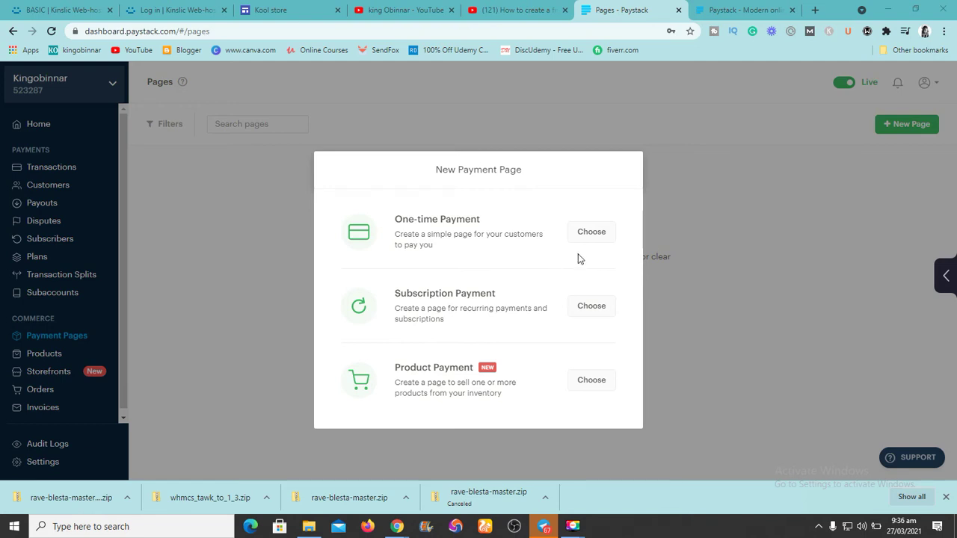
click(590, 235)
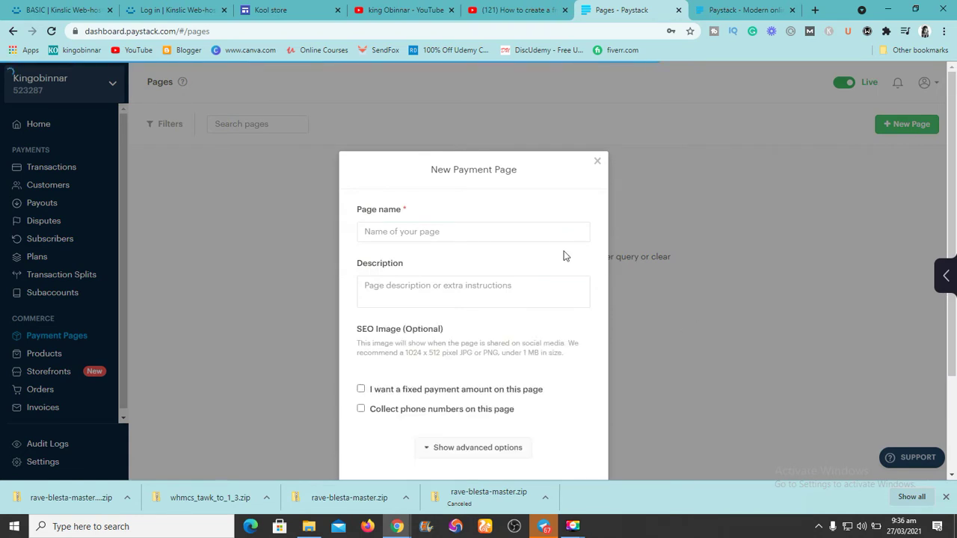
Name the new payment page "kool store"
click(474, 231)
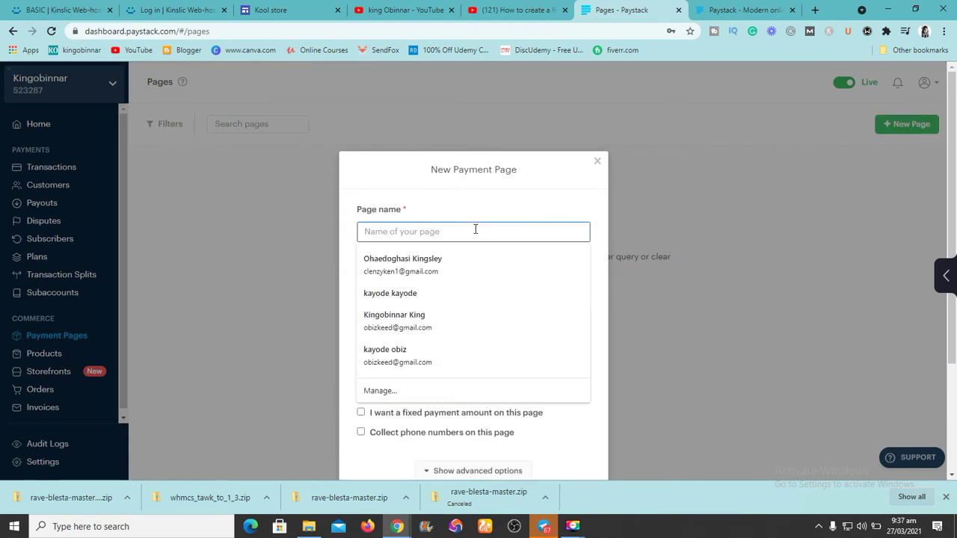
click(688, 218)
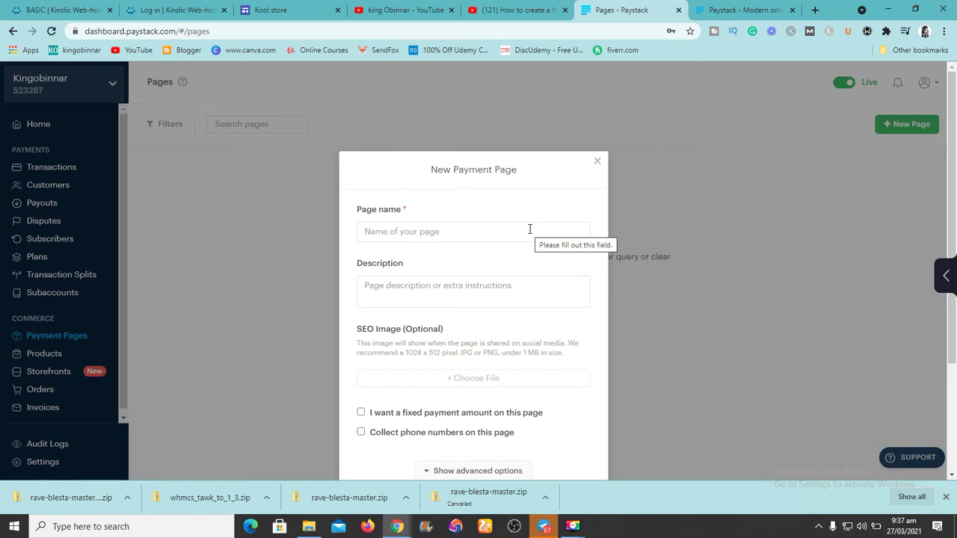
click(416, 234)
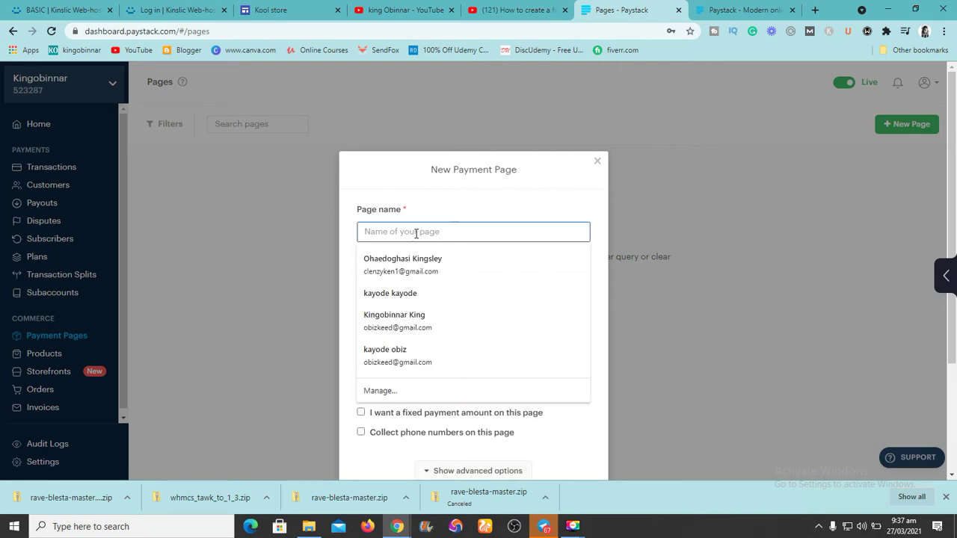
click(448, 228)
click(441, 229)
text(h)
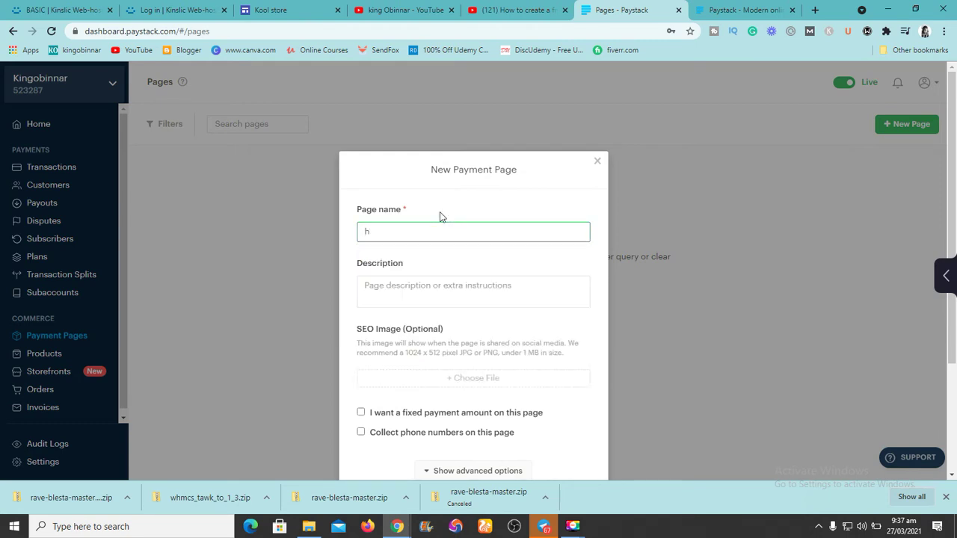
key(BackSpace)
text(kool store)
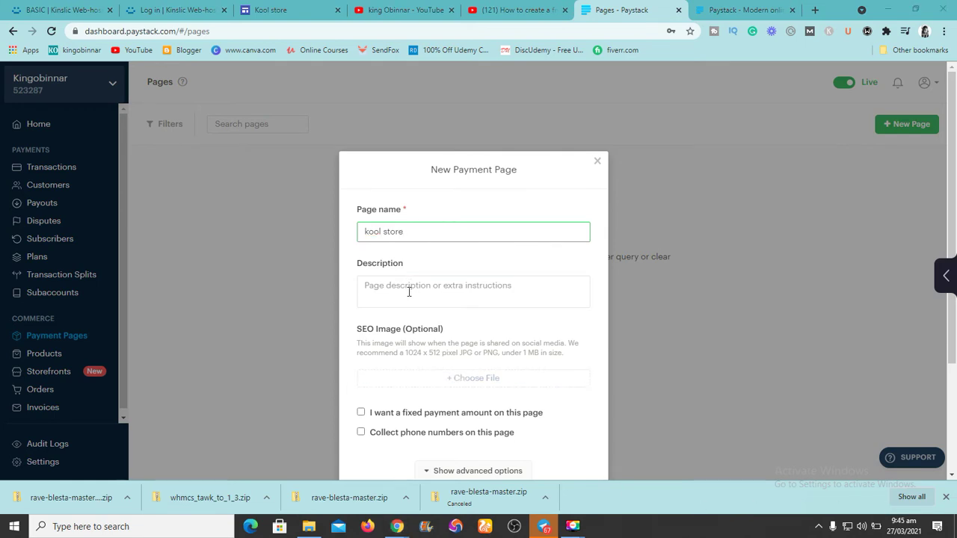
Describe the new payment page as "quality hand bag"
click(409, 292)
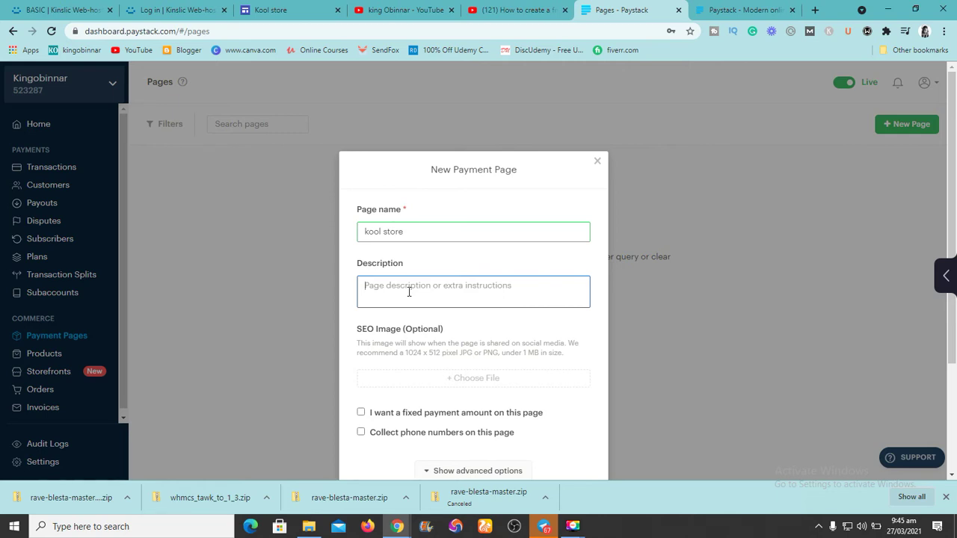
text(aua)
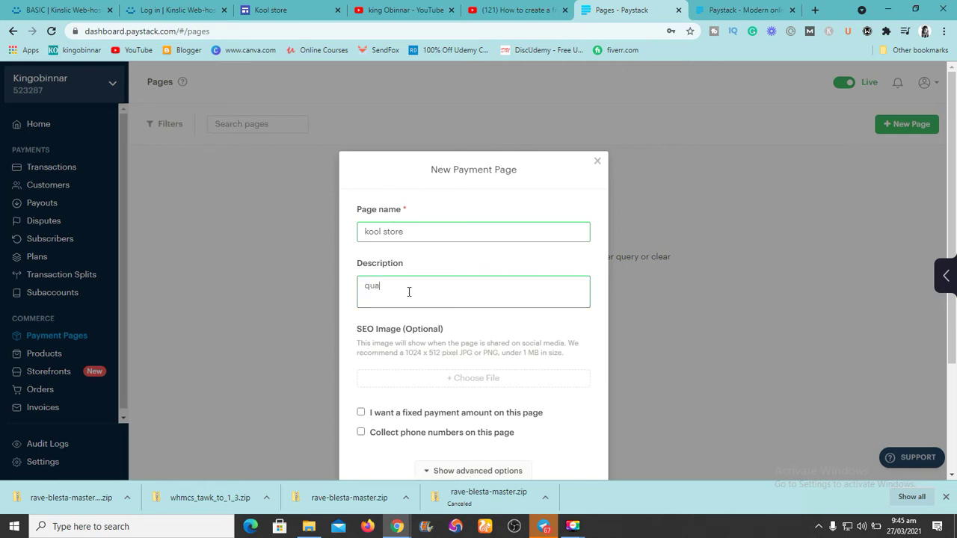
text(lity hand bag)
Set a fixed payment amount of NGN 2,000 on the page and enable collecting phone numbers
drag(950, 341, 950, 430)
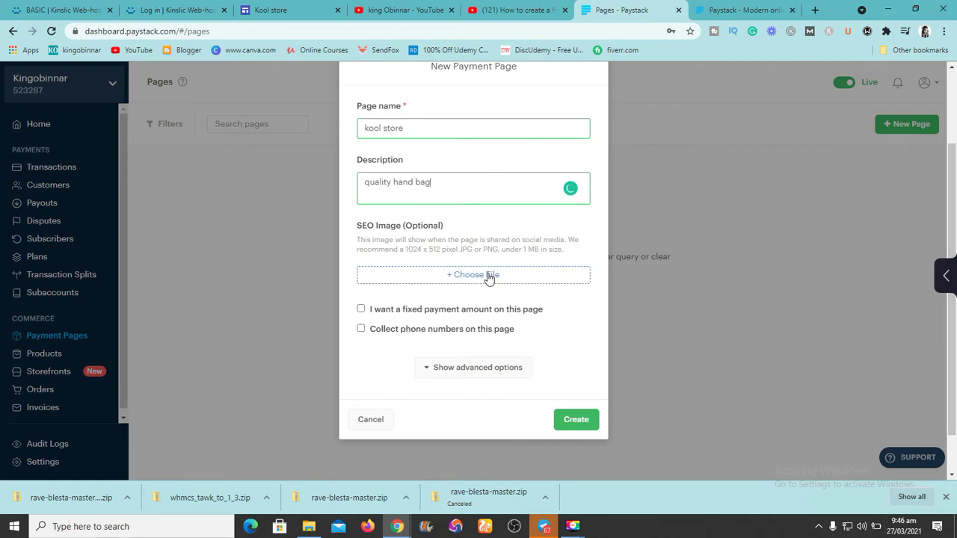
click(361, 309)
click(408, 330)
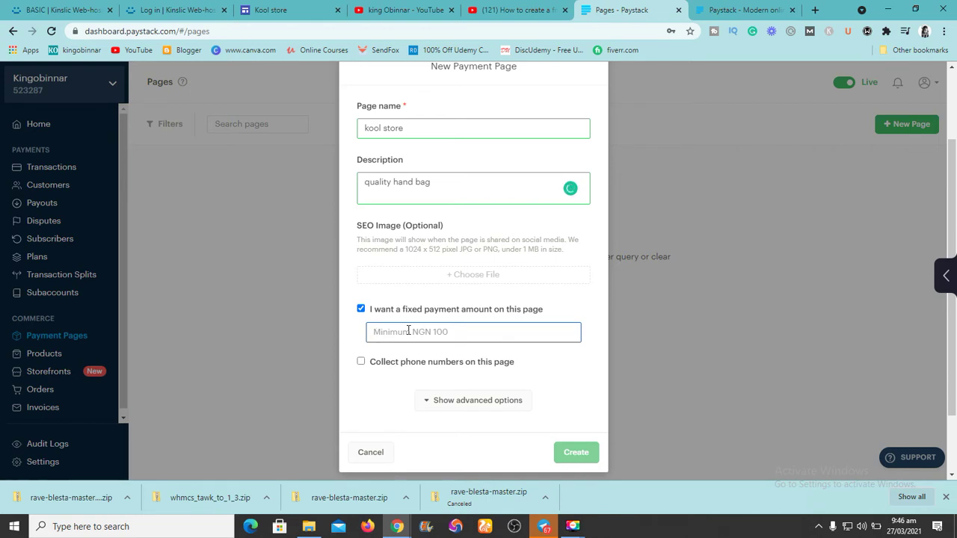
text(2)
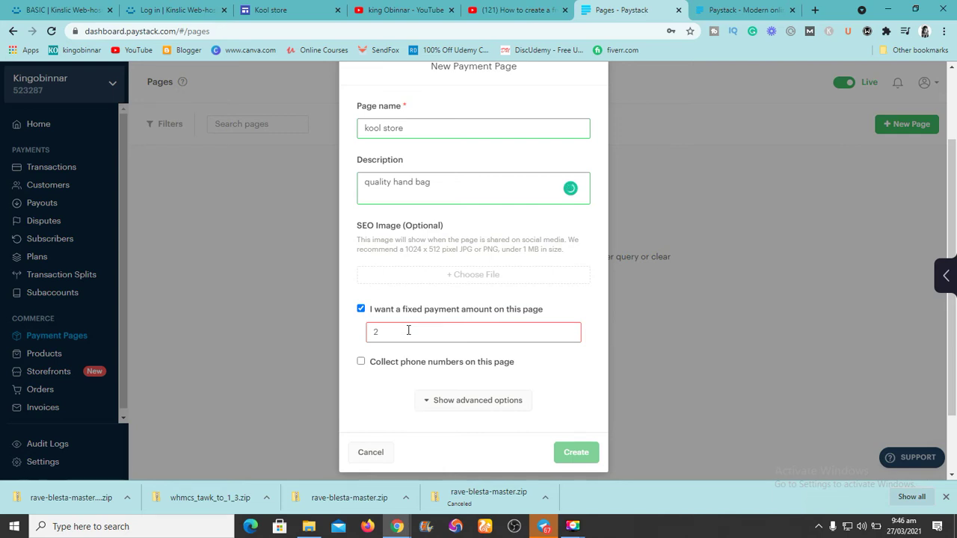
text(,000)
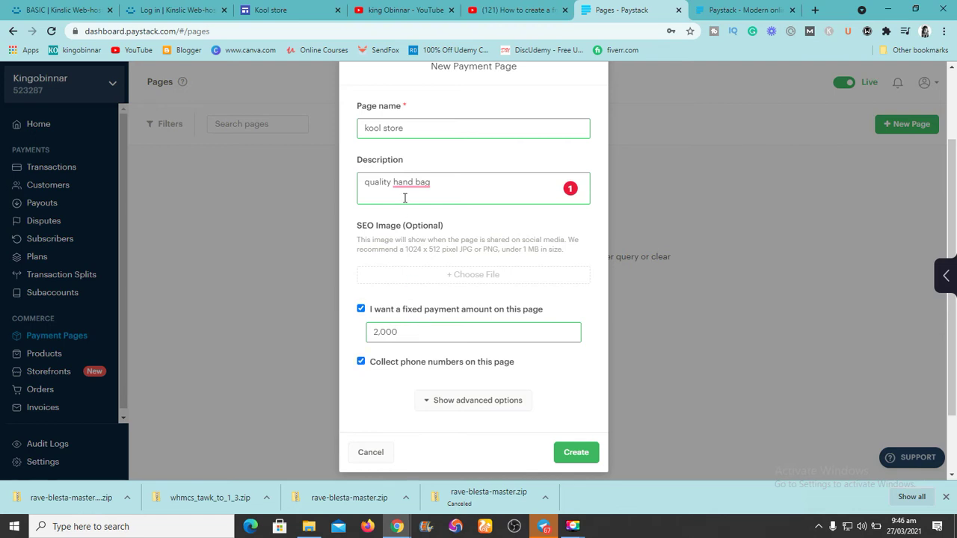
Correct "hand bag" to "handbag" in the description and create the payment page
mouse_move(409, 181)
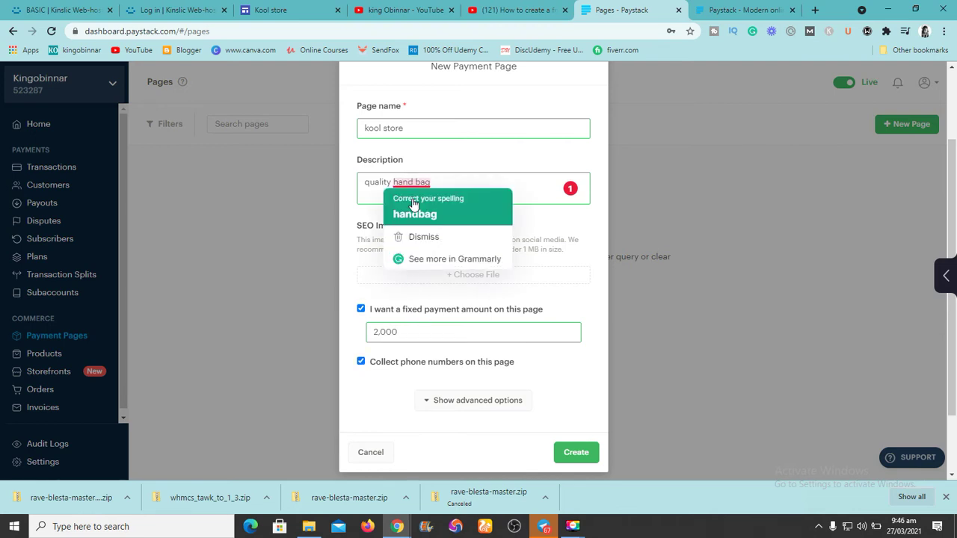
click(414, 210)
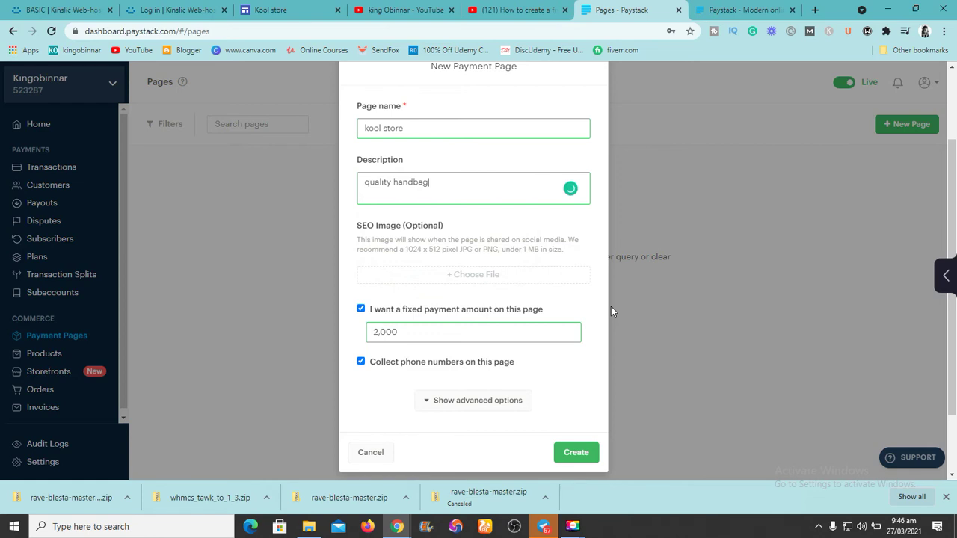
click(569, 453)
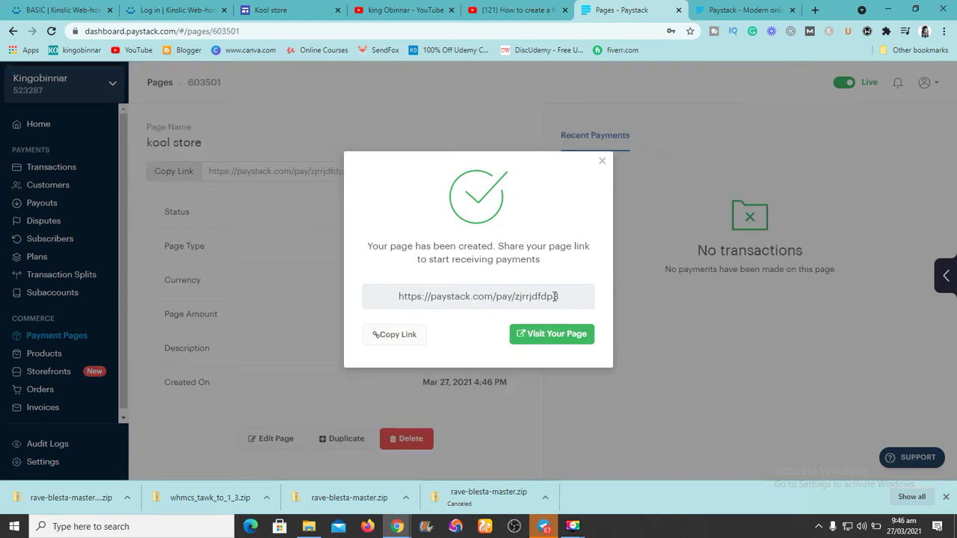
Copy the new payment page's link and open the page in a new browser tab
click(396, 334)
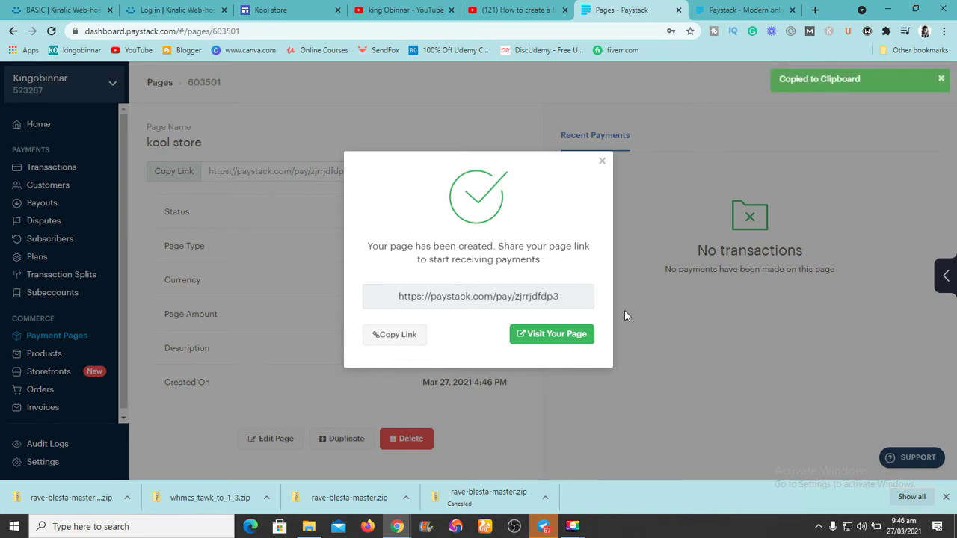
right_click(573, 334)
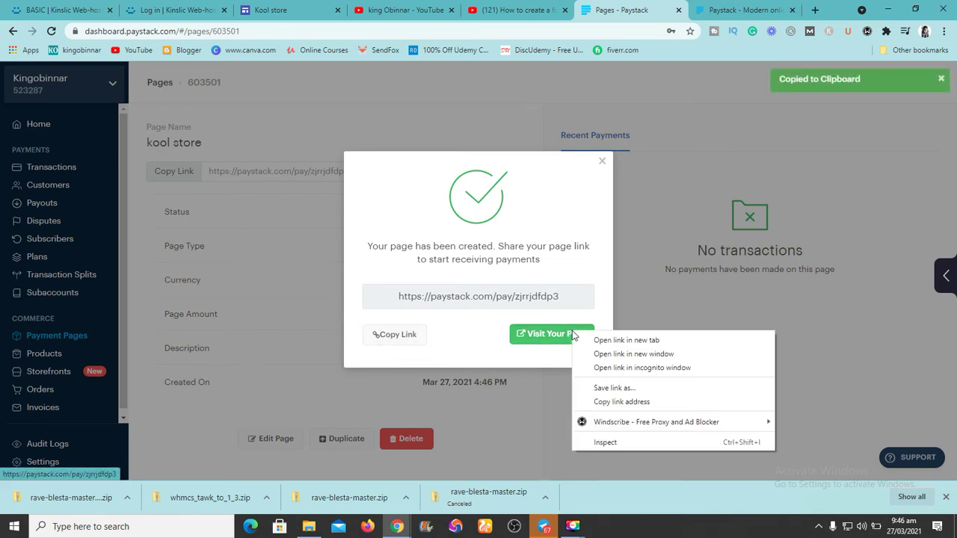
click(588, 340)
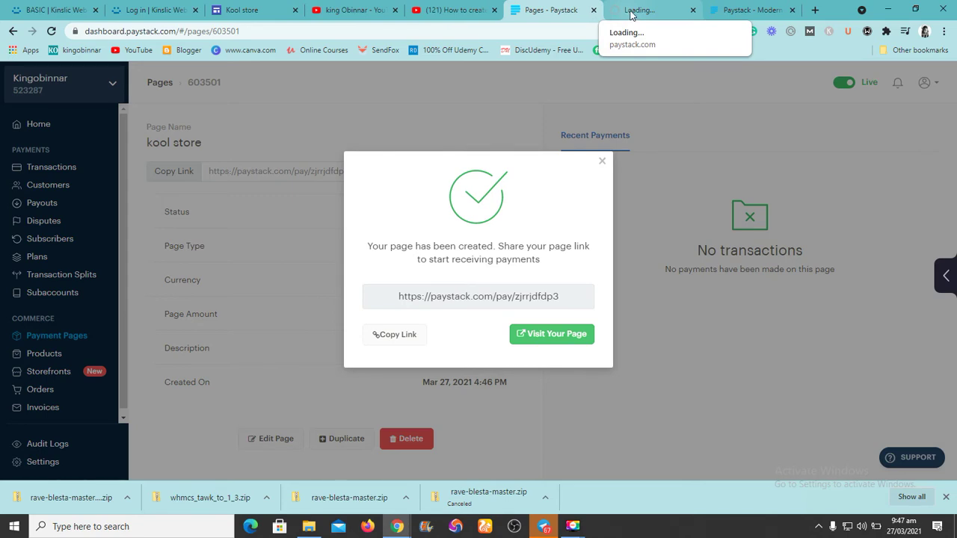
click(634, 11)
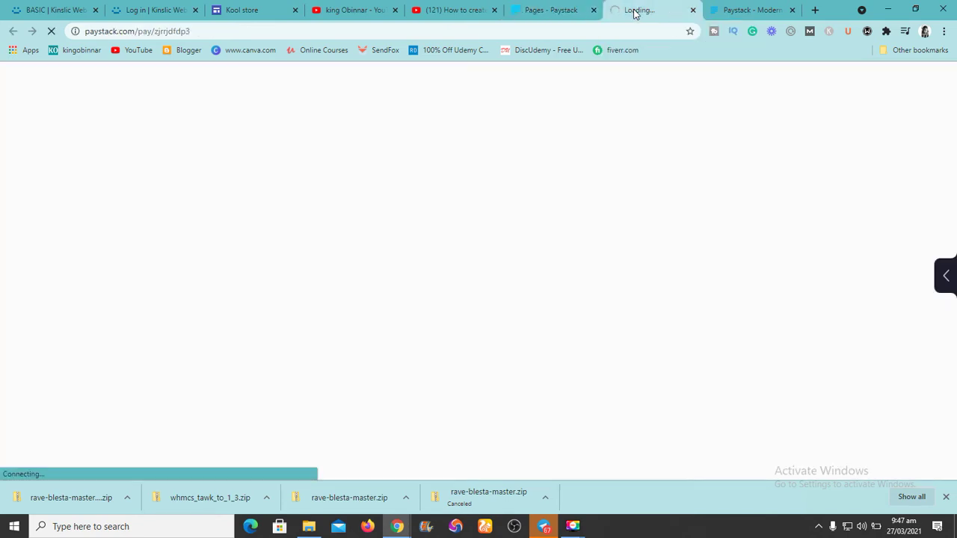
Switch to the Kool store preview and examine its handbag listings, prices and Add to cart buttons
click(561, 8)
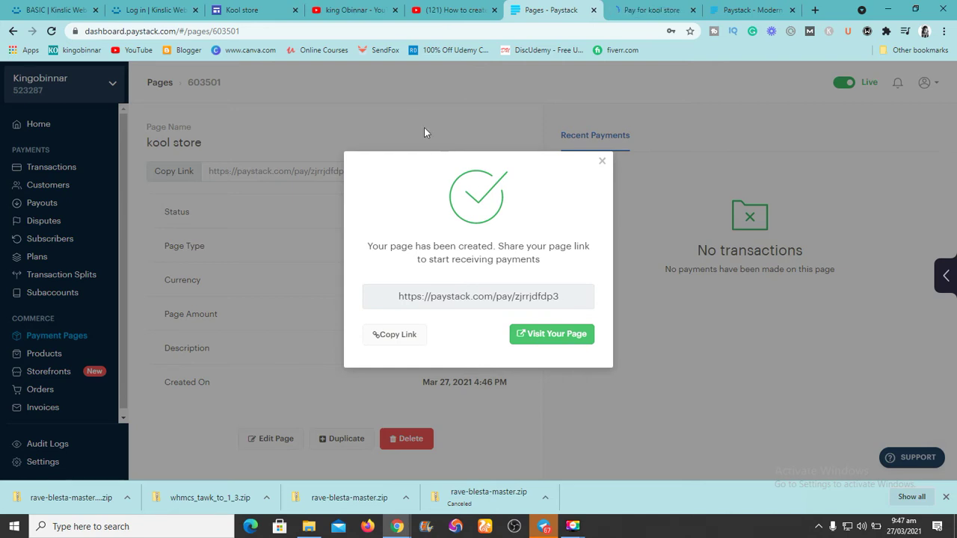
click(239, 10)
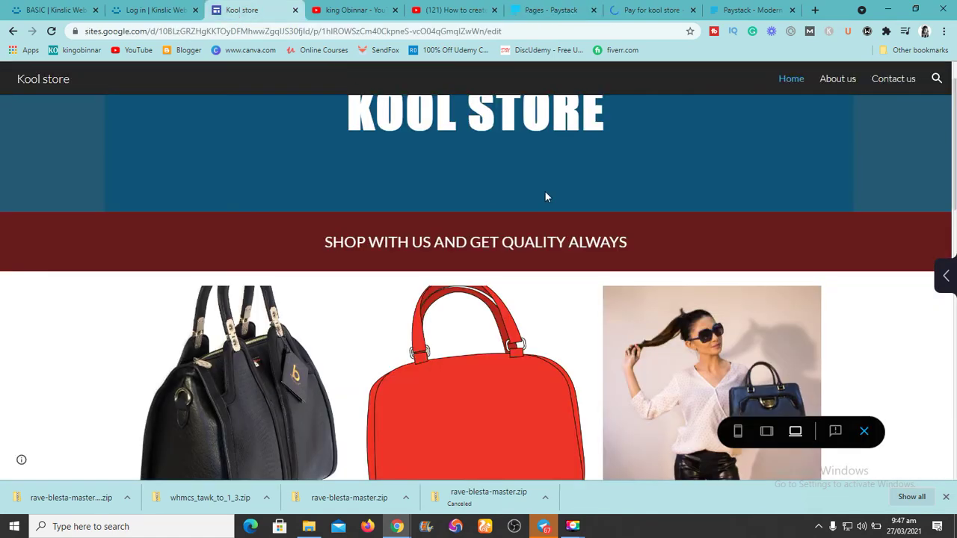
drag(952, 182, 924, 440)
scroll(924, 441, down, 1)
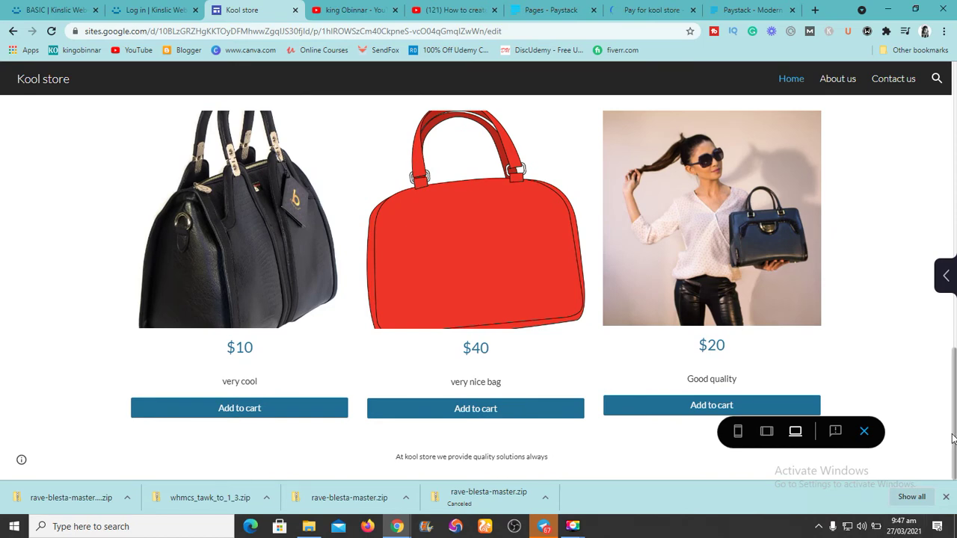
drag(953, 439, 943, 313)
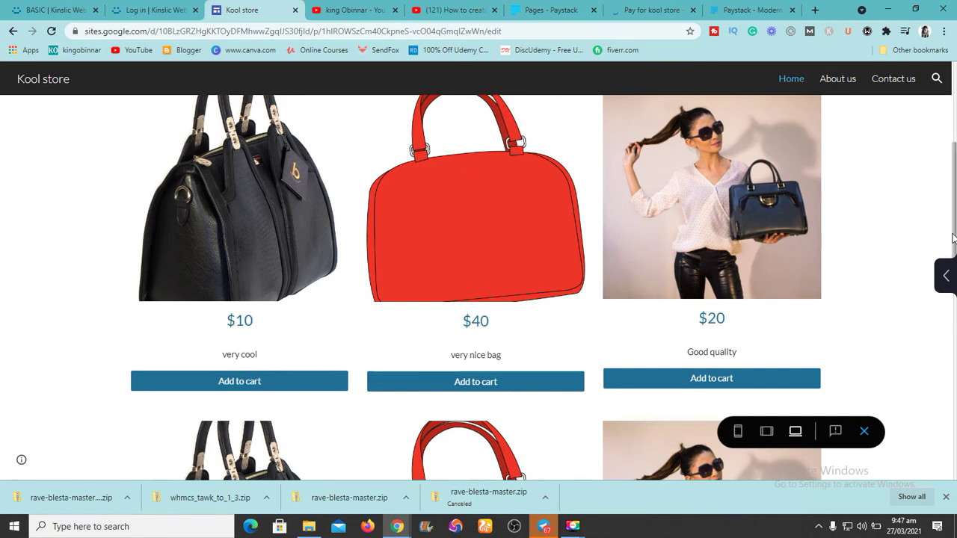
scroll(953, 237, up, 1)
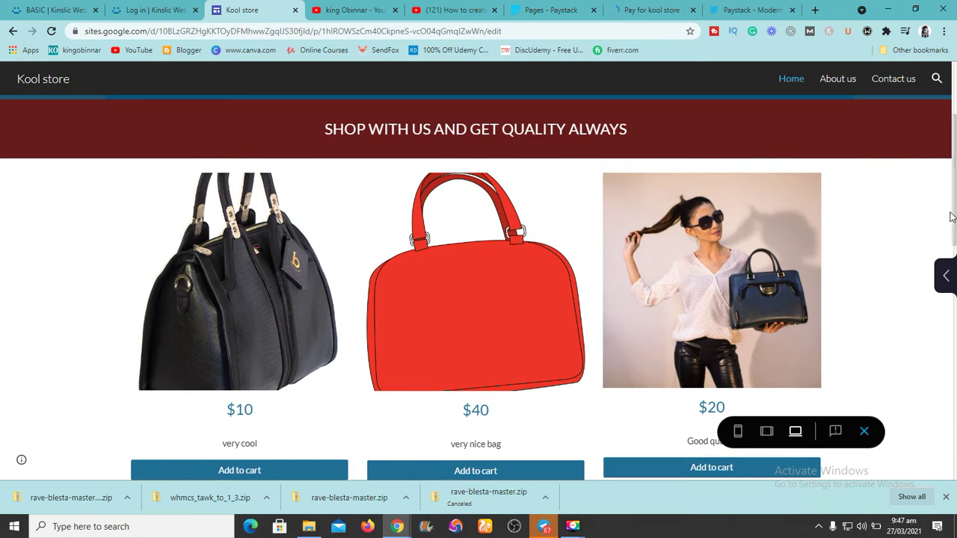
drag(953, 214, 930, 140)
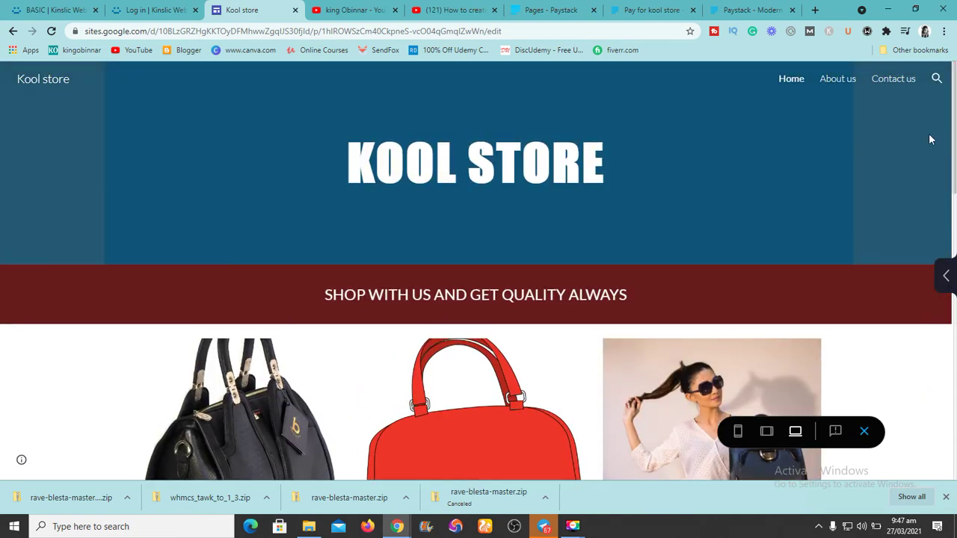
Examine the kool store payment page's customer fields, amount to charge and accepted payment methods
click(636, 10)
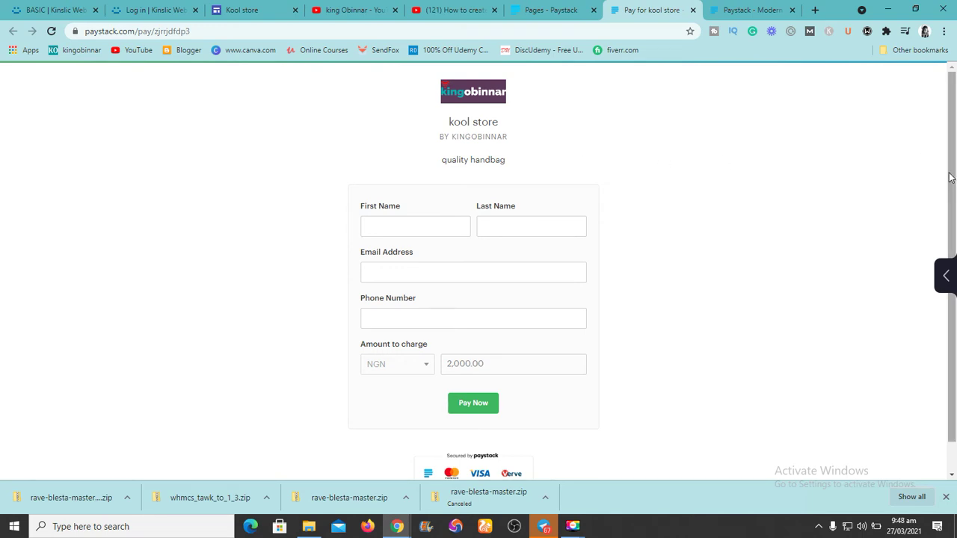
mouse_move(950, 177)
mouse_down()
mouse_move(950, 187)
mouse_move(950, 177)
mouse_up()
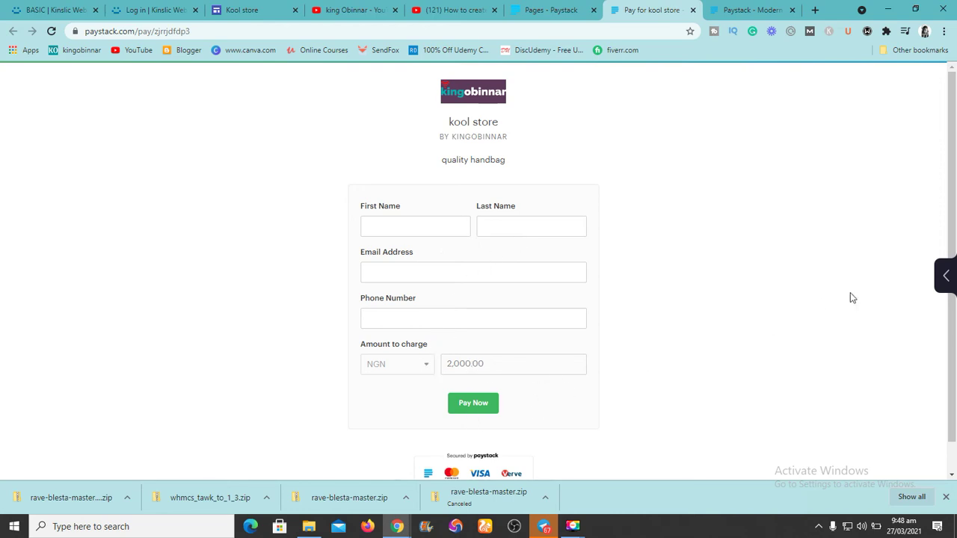
drag(947, 166, 954, 203)
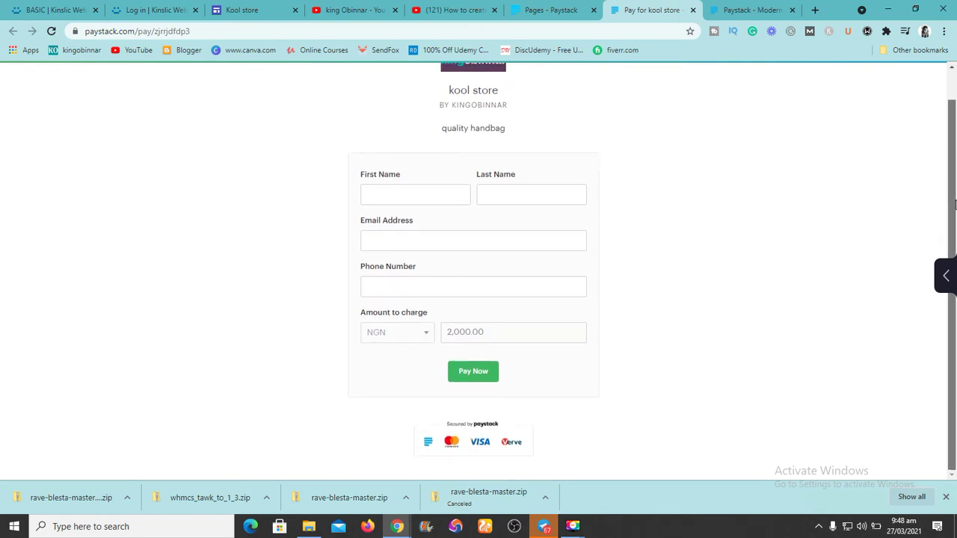
scroll(954, 200, up, 1)
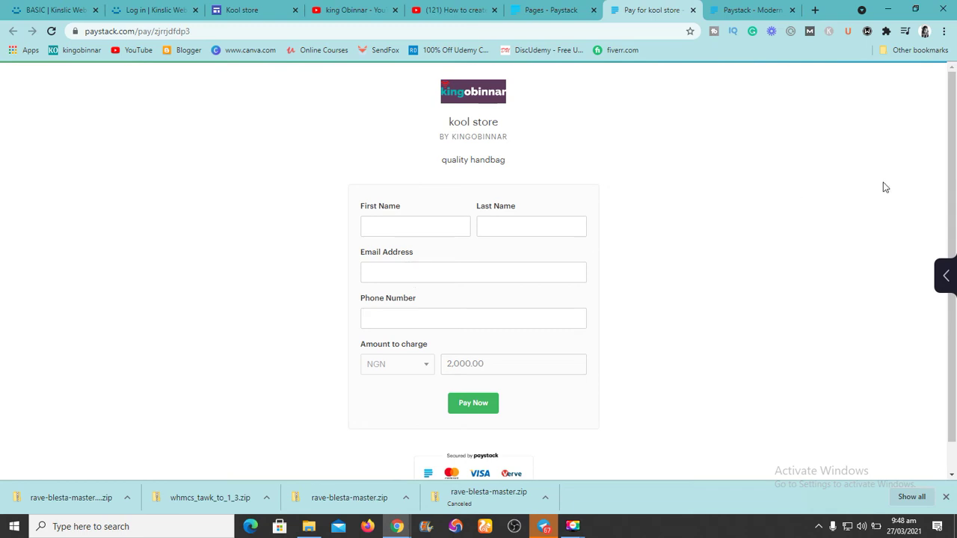
drag(951, 172, 953, 71)
Return to the Kool store site and exit its preview to the Google Sites editor
click(245, 9)
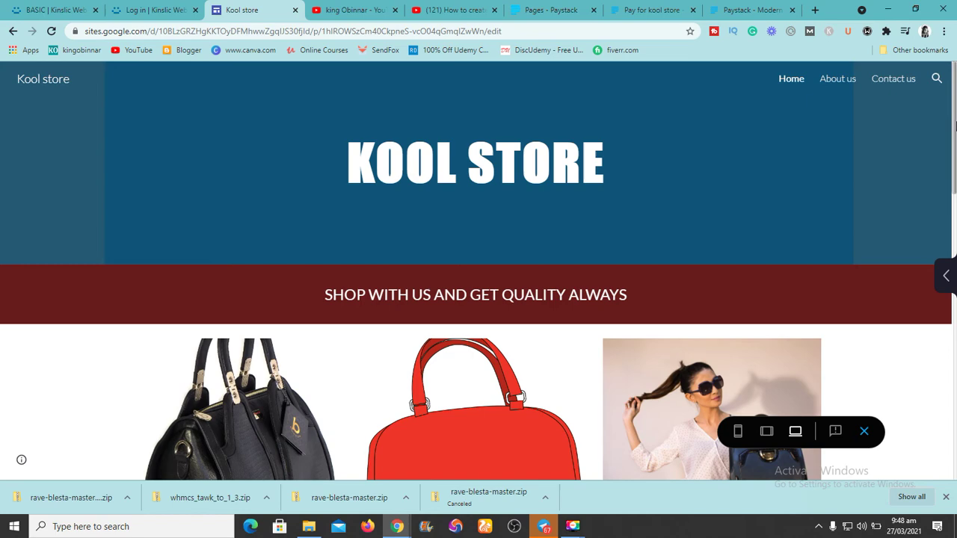
click(863, 433)
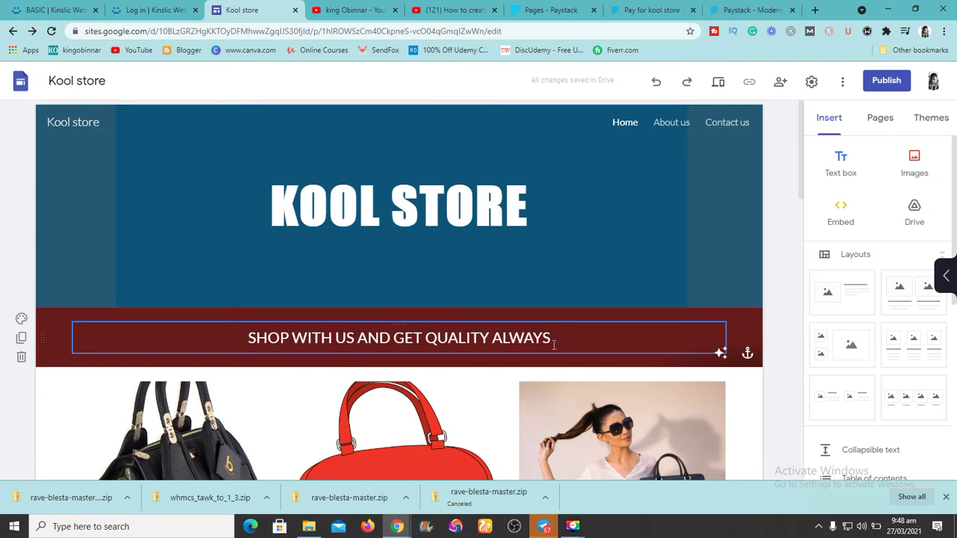
drag(802, 169, 793, 250)
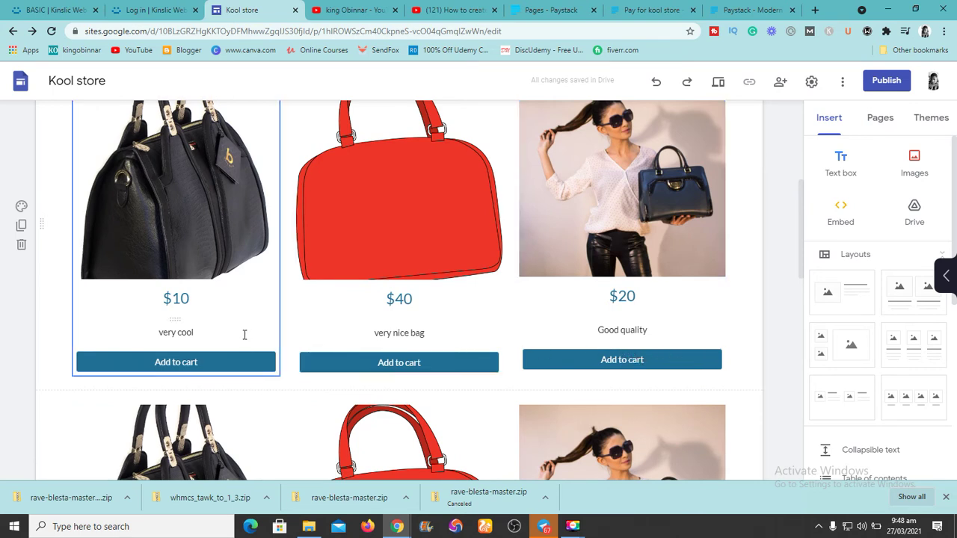
click(614, 361)
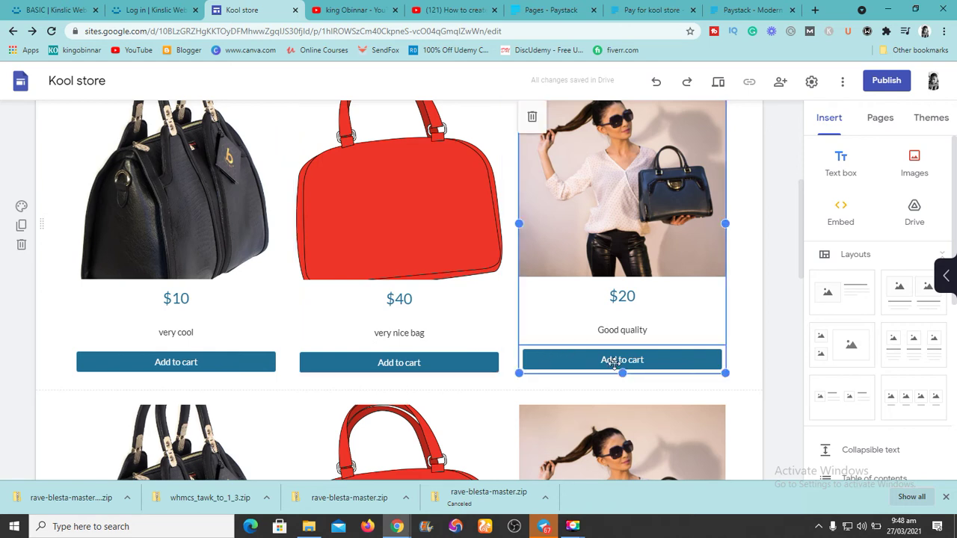
click(614, 361)
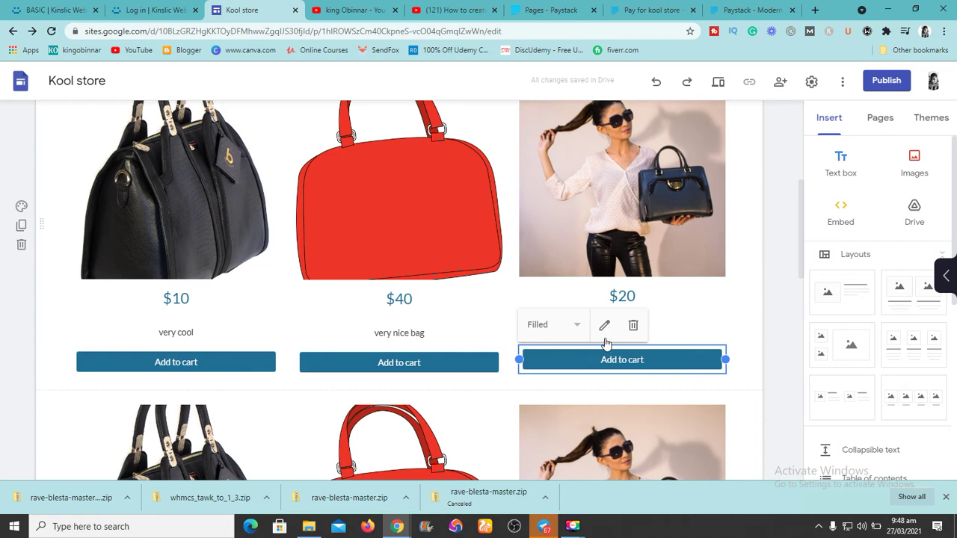
click(604, 333)
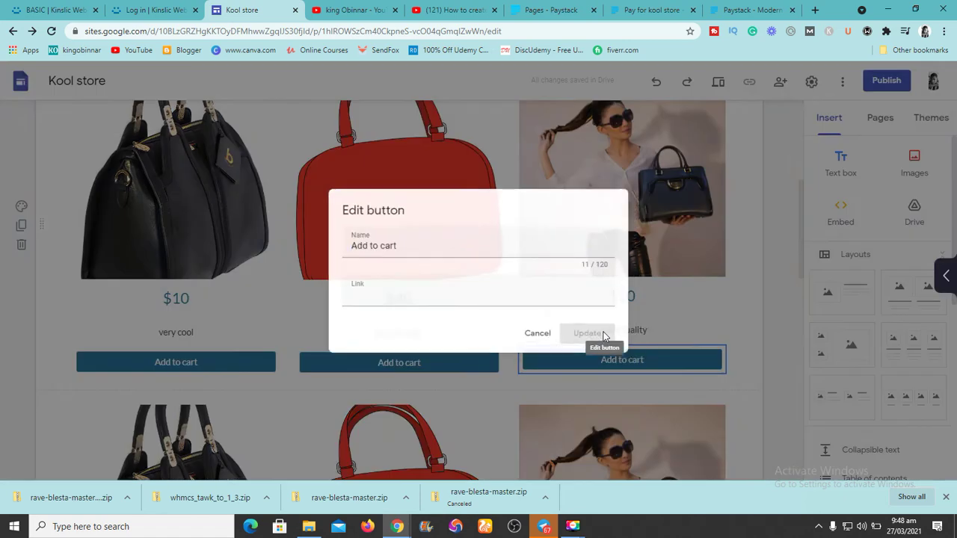
click(406, 296)
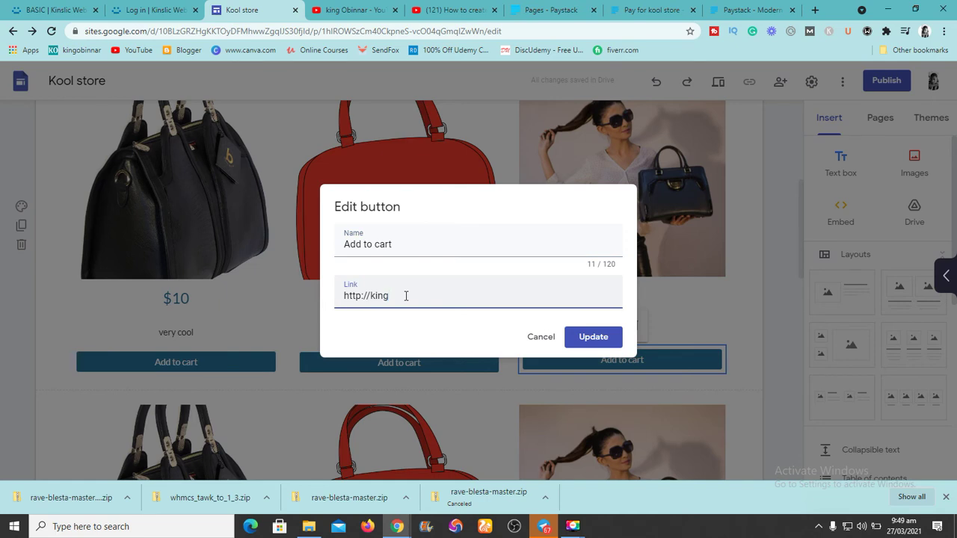
drag(406, 296, 285, 297)
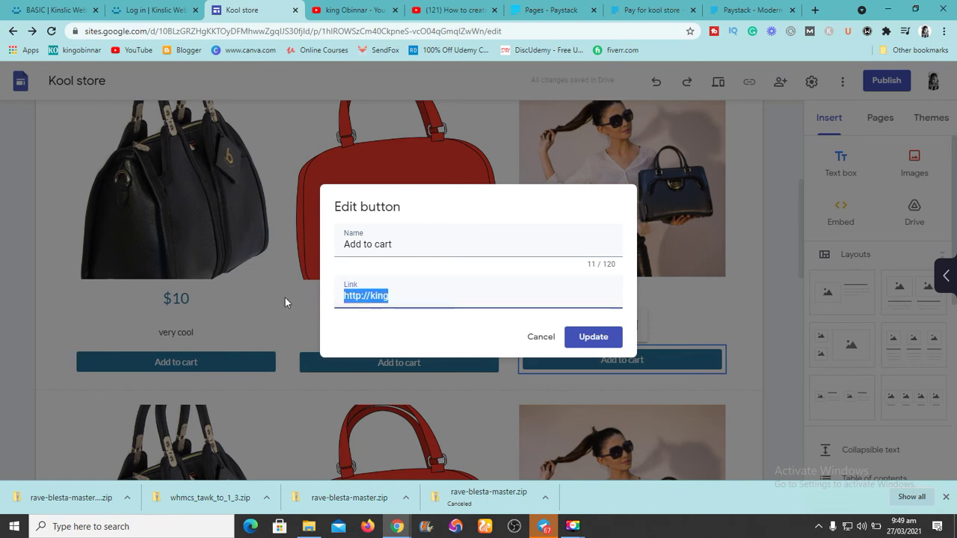
right_click(348, 297)
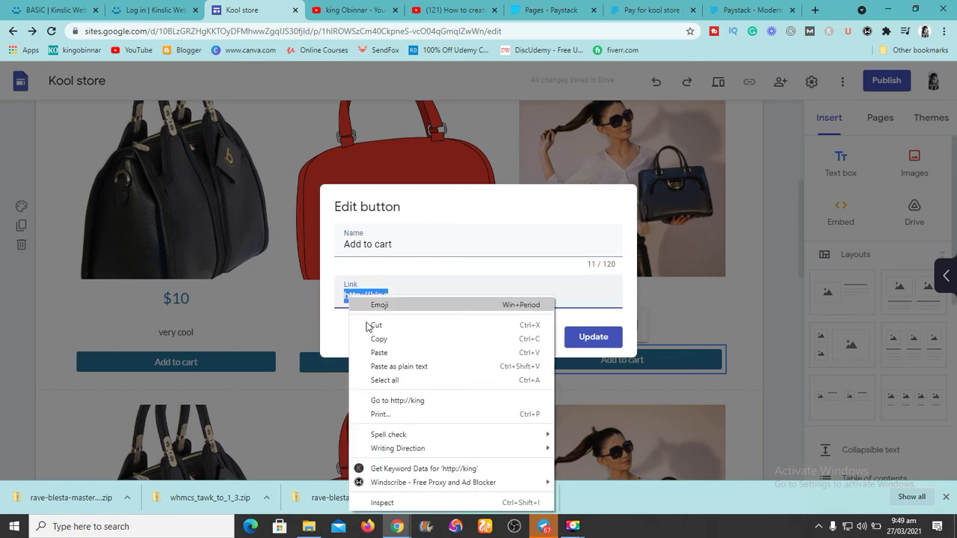
click(389, 353)
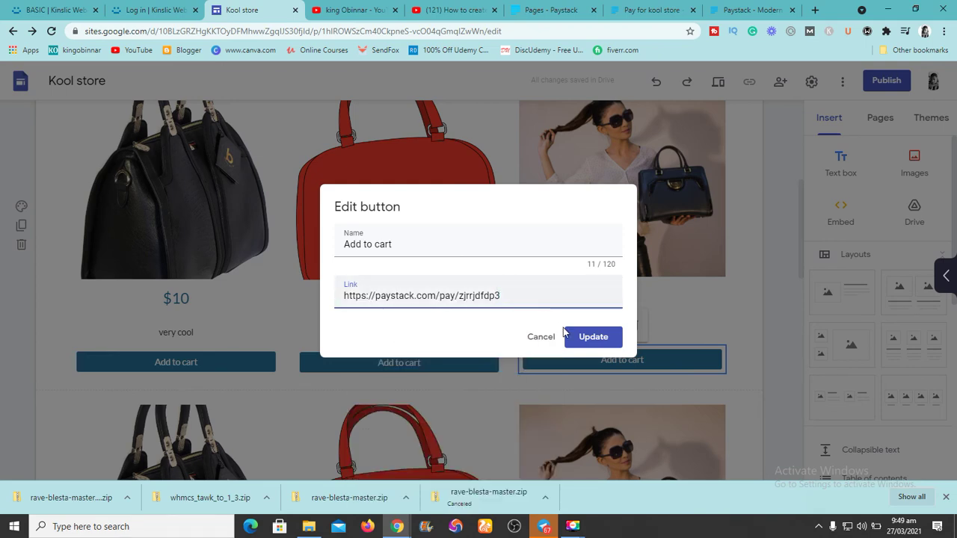
click(592, 340)
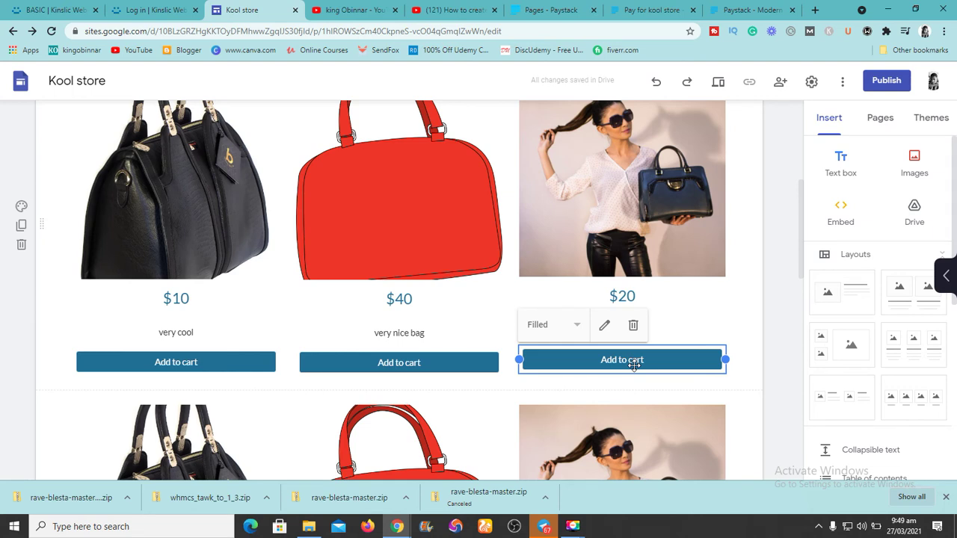
click(793, 328)
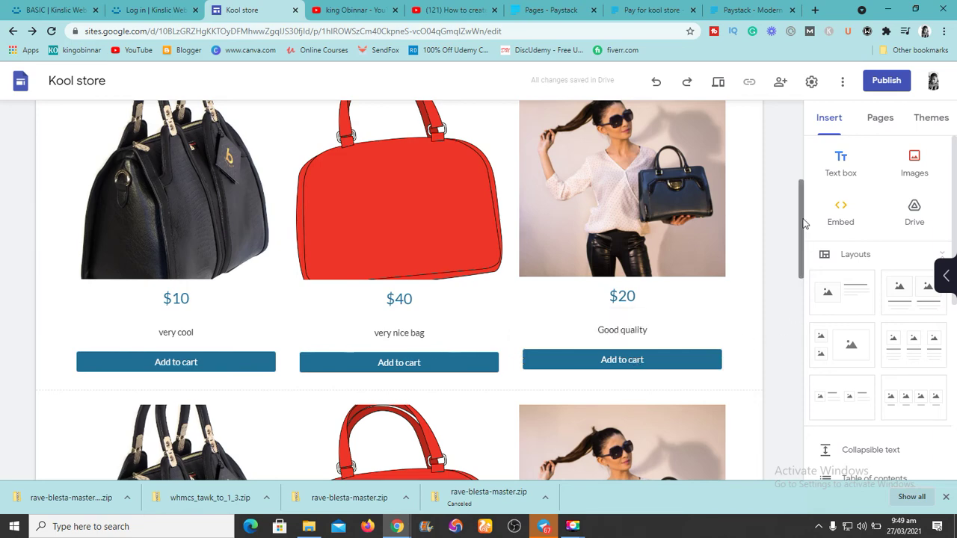
Examine the store's home page, covering its navigation links, both rows of handbag listings and their Add to cart buttons
drag(802, 205, 804, 161)
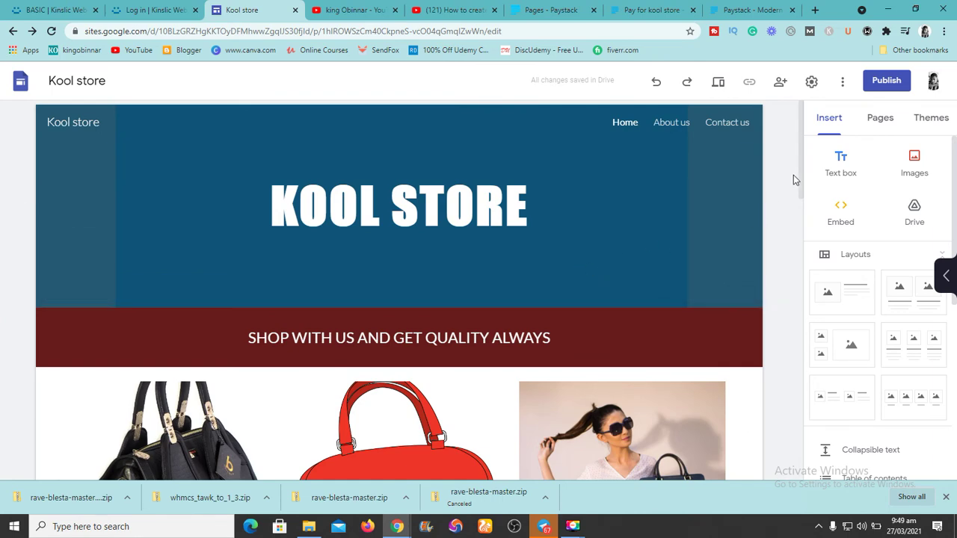
drag(801, 182, 769, 144)
drag(799, 157, 791, 363)
scroll(781, 440, down, 3)
scroll(777, 400, up, 6)
scroll(769, 320, down, 2)
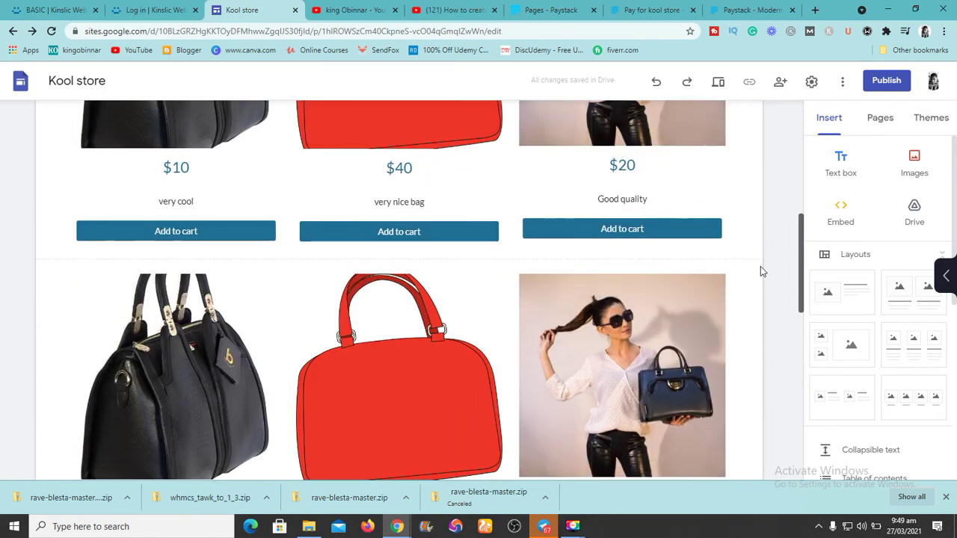
scroll(760, 266, up, 6)
scroll(772, 136, up, 1)
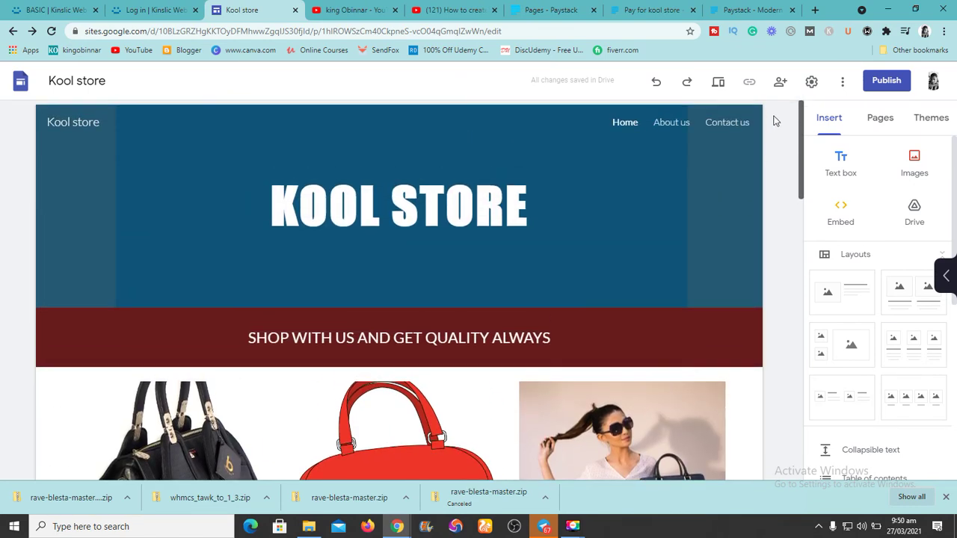
mouse_move(690, 146)
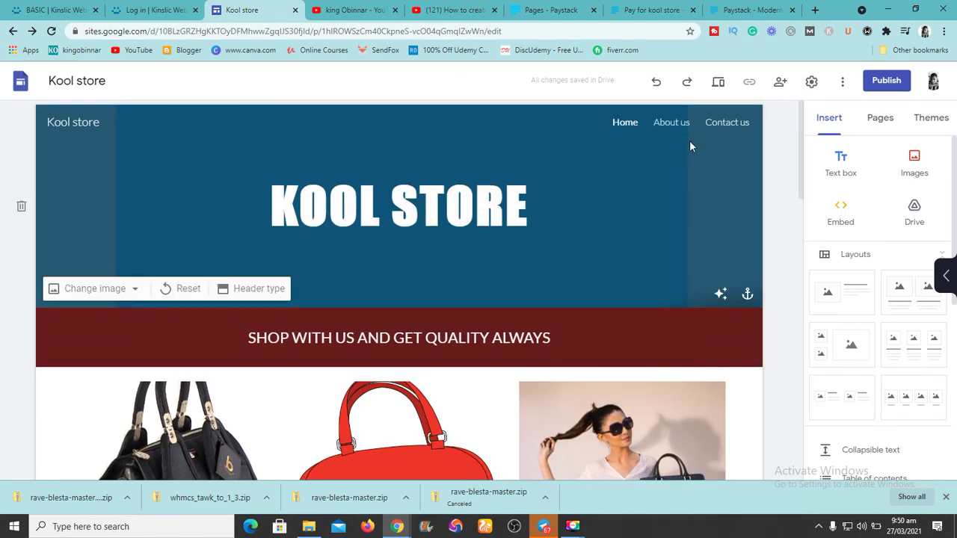
mouse_move(685, 130)
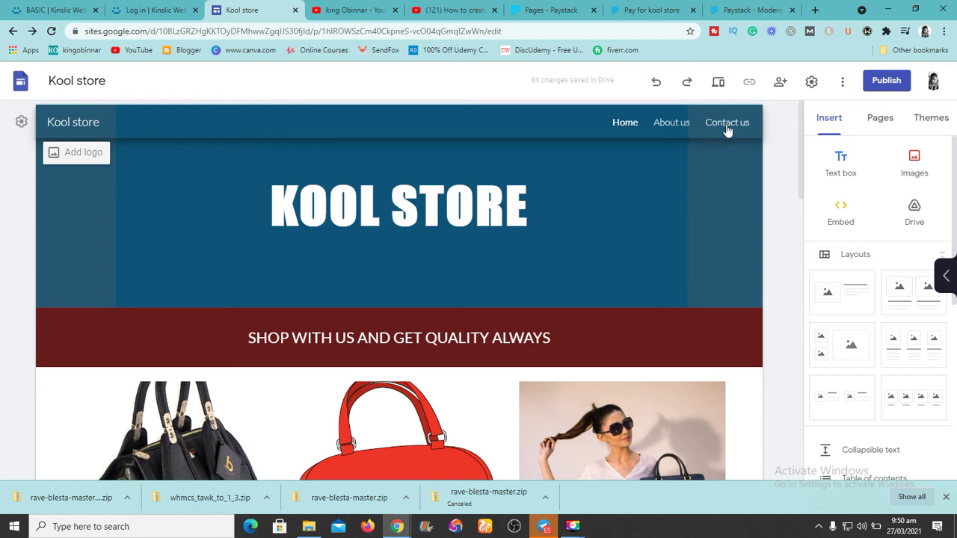
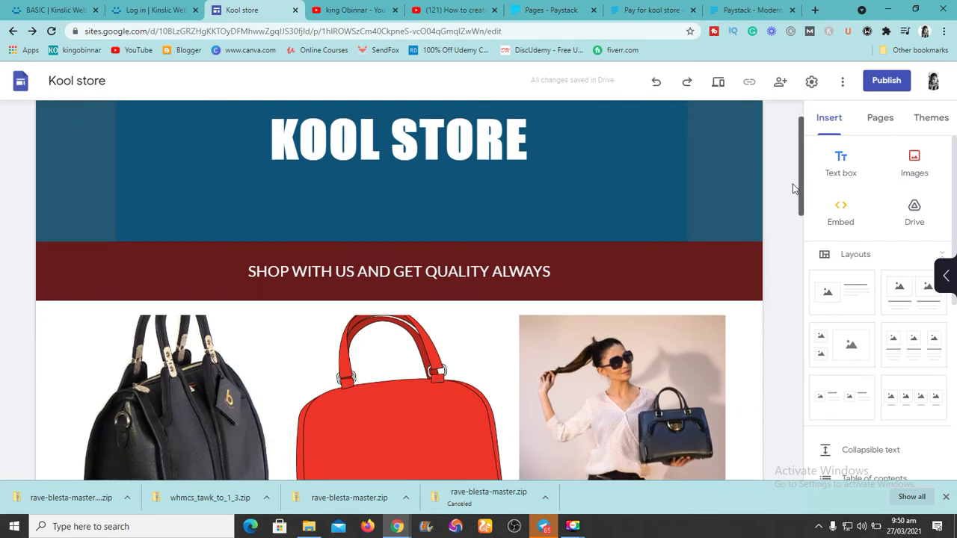
scroll(795, 178, down, 1)
scroll(839, 142, up, 4)
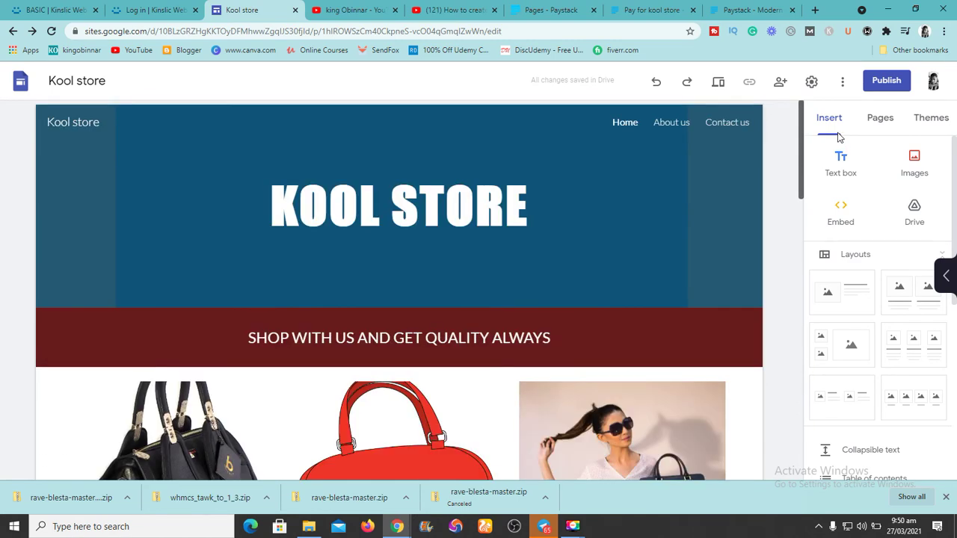
scroll(839, 156, down, 5)
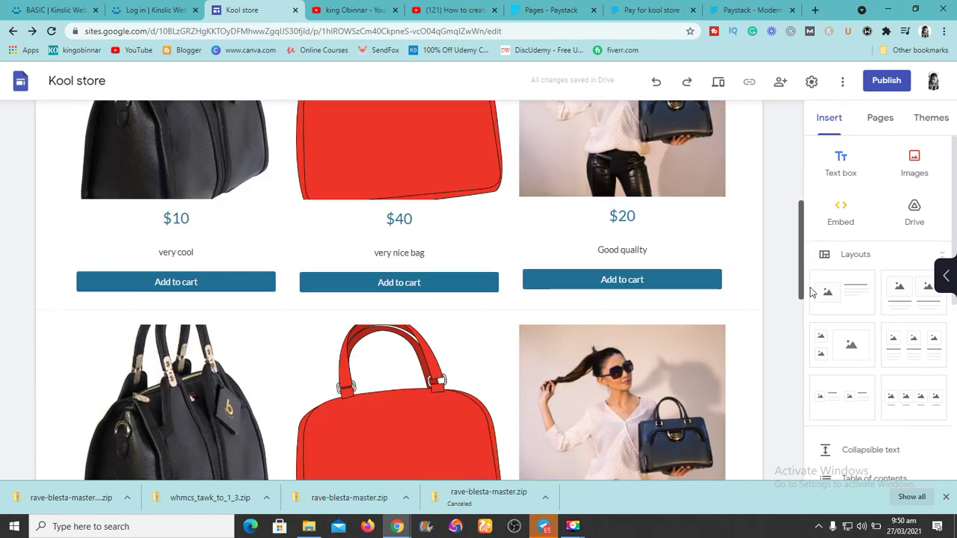
scroll(814, 205, up, 6)
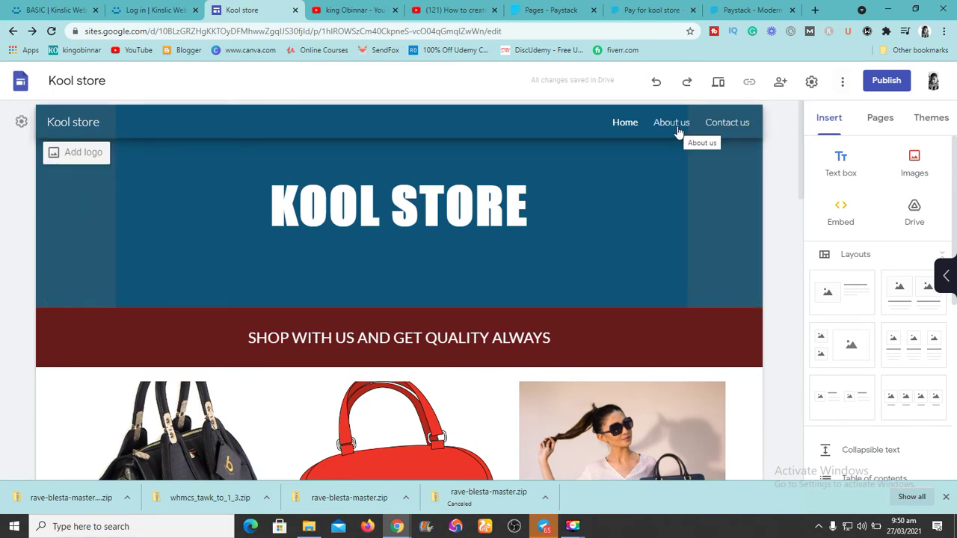
Examine the telephone and email details on the Contact us page and return to the Home page
click(727, 127)
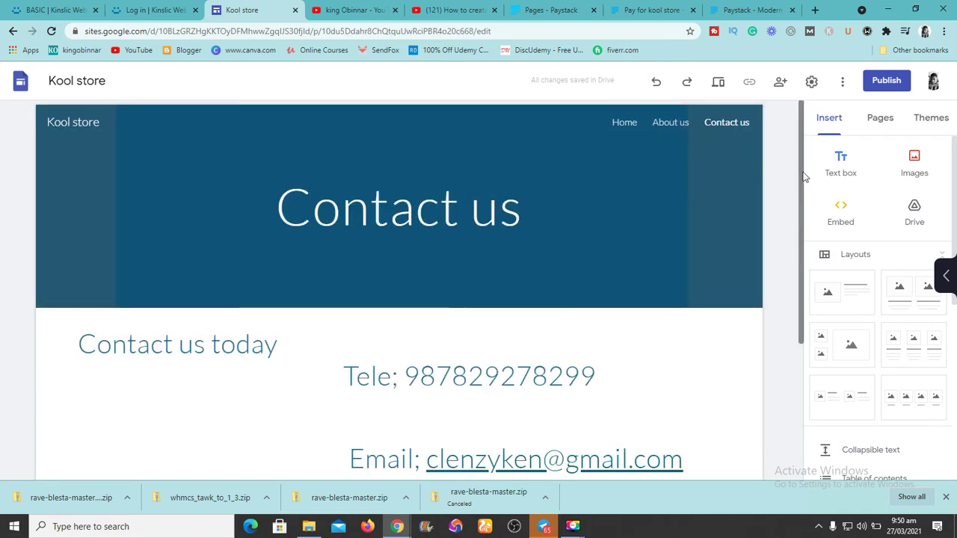
scroll(804, 197, down, 2)
scroll(804, 197, down, 3)
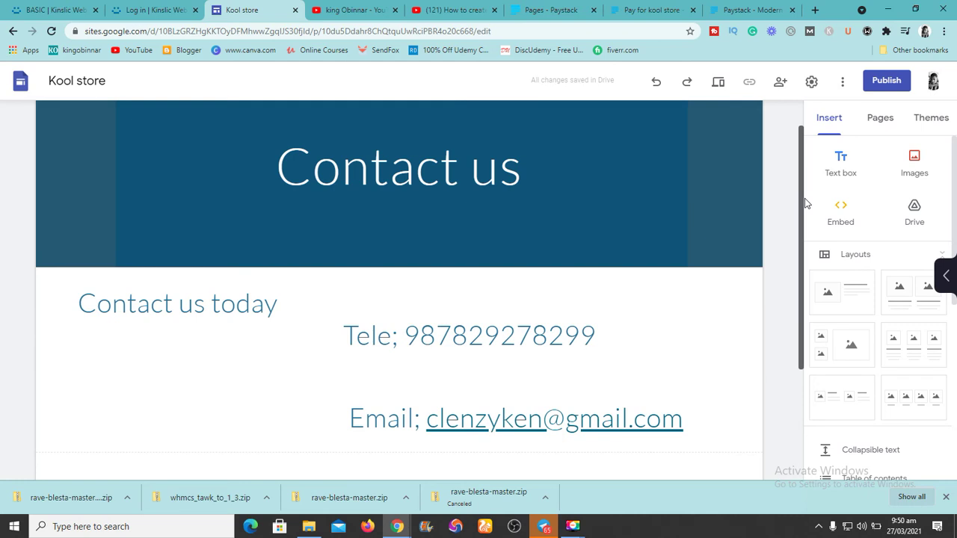
scroll(807, 224, up, 1)
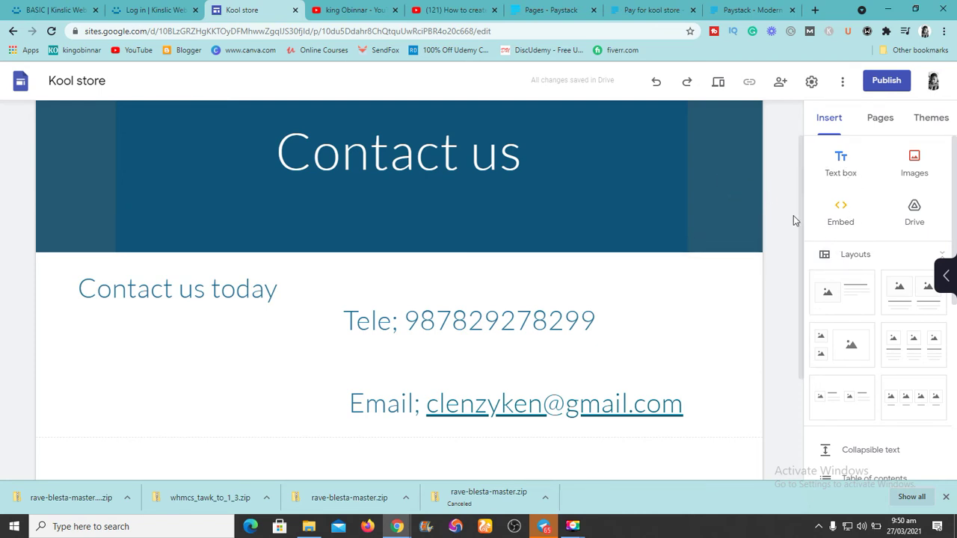
scroll(792, 214, down, 1)
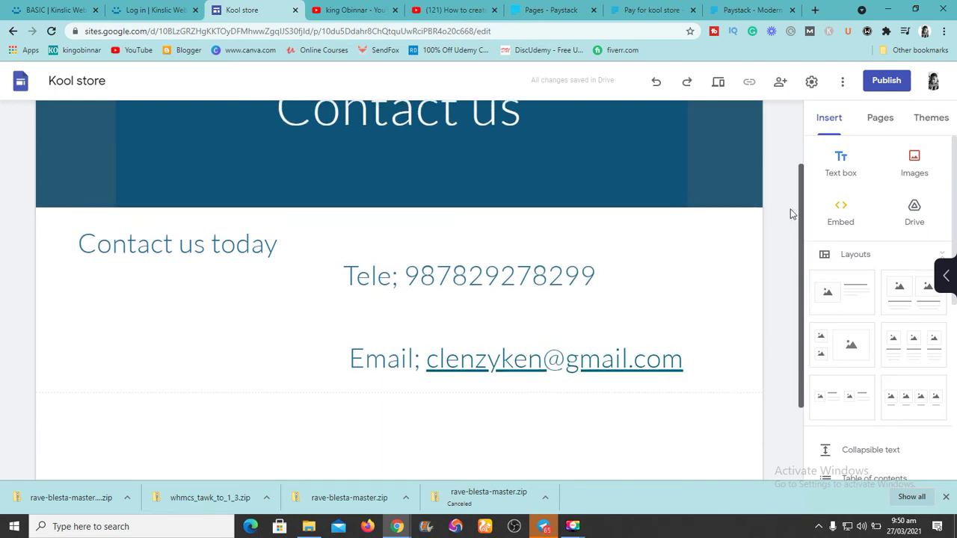
scroll(792, 201, up, 3)
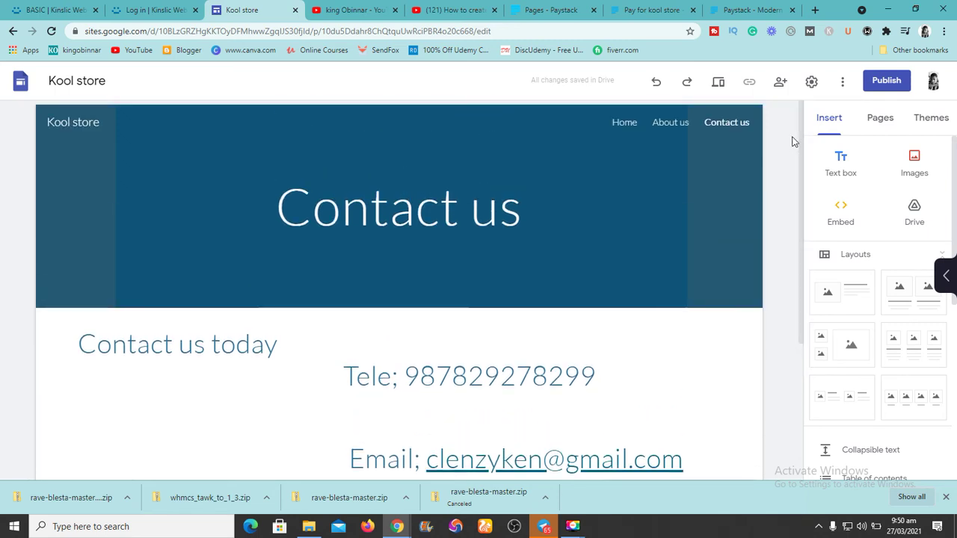
click(624, 123)
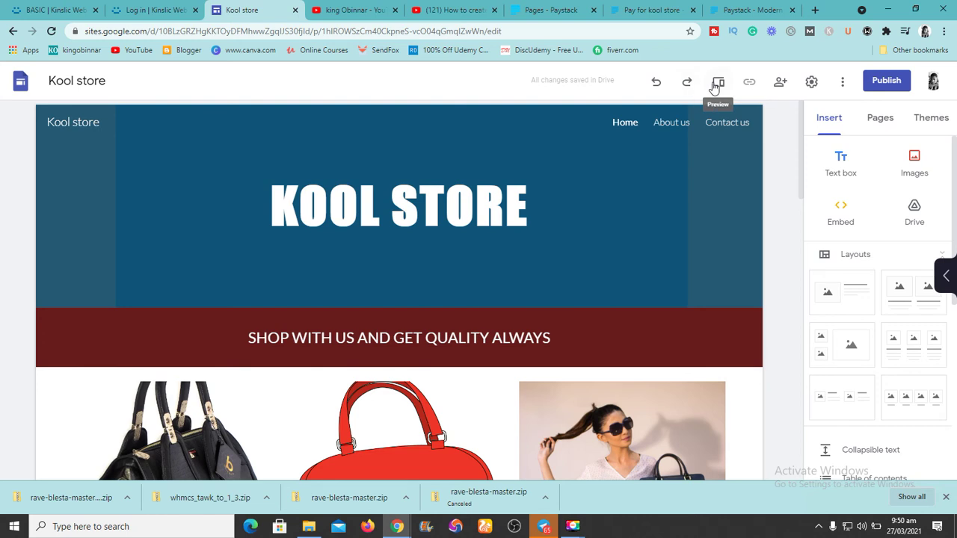
Review the site's publishing options for web address, viewers and search engines, and cancel without publishing
click(843, 81)
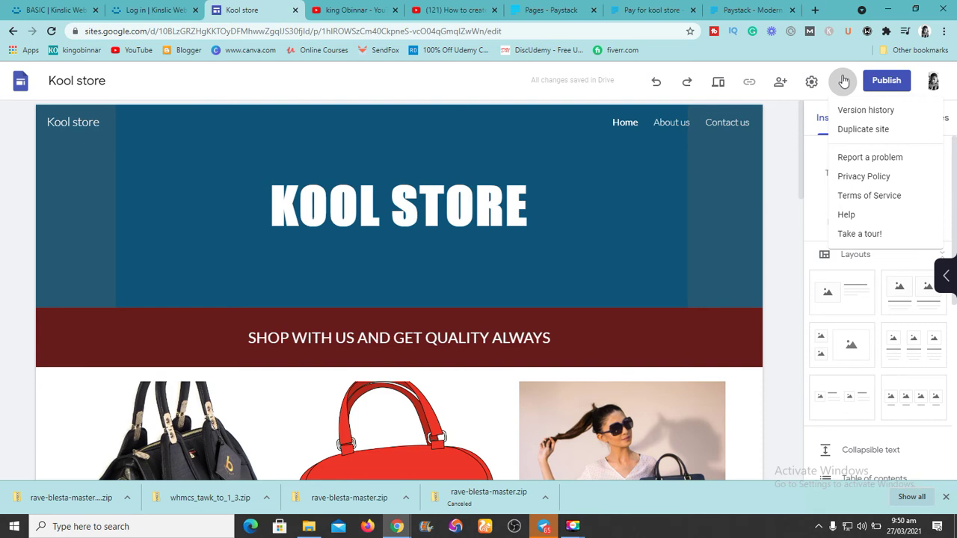
click(779, 151)
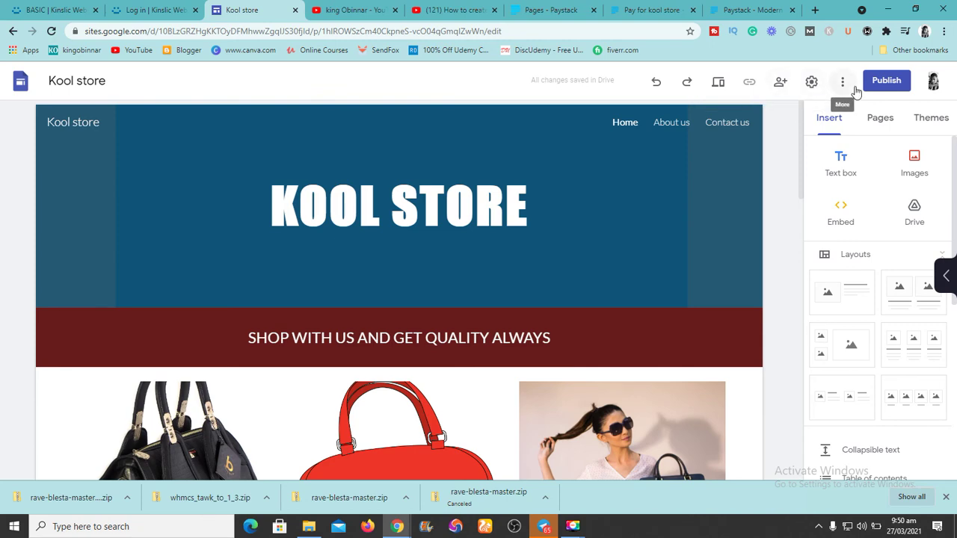
click(878, 85)
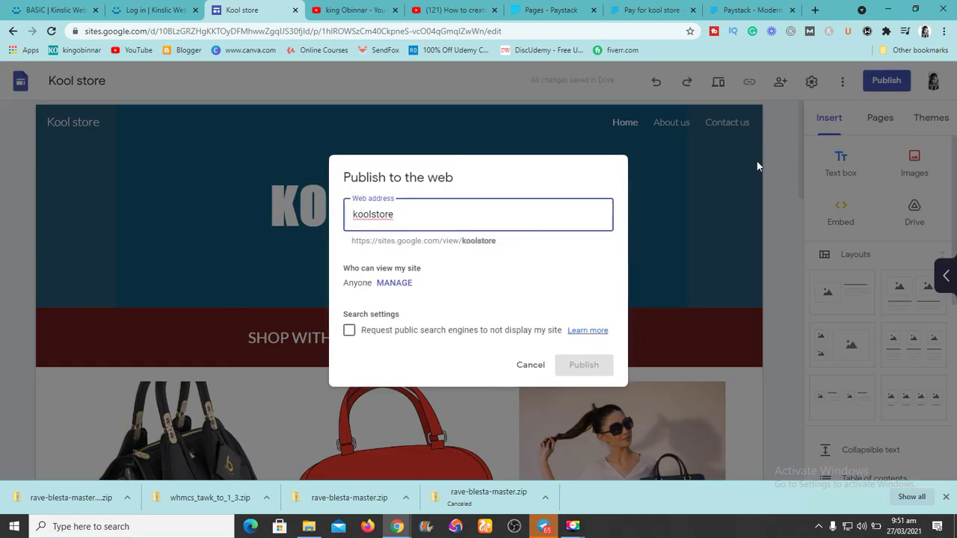
click(533, 361)
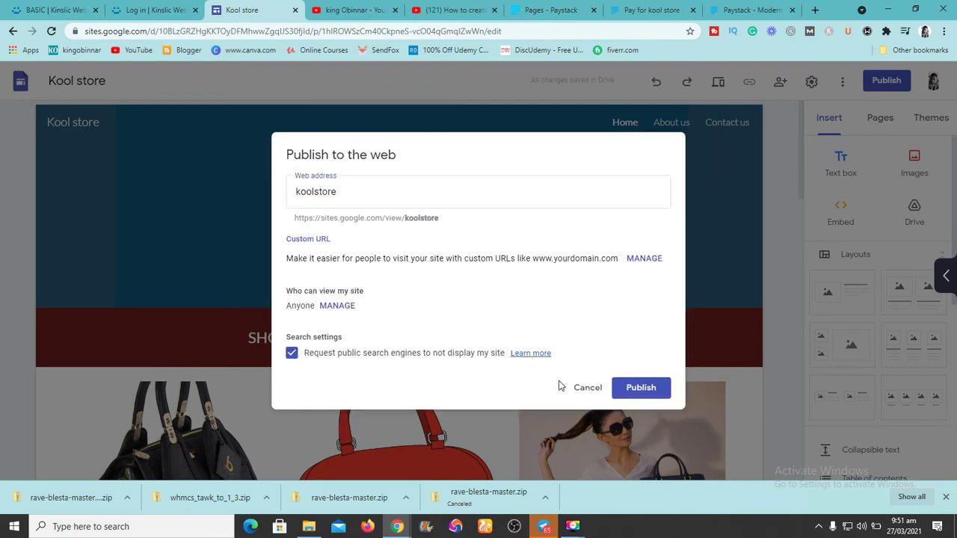
click(581, 389)
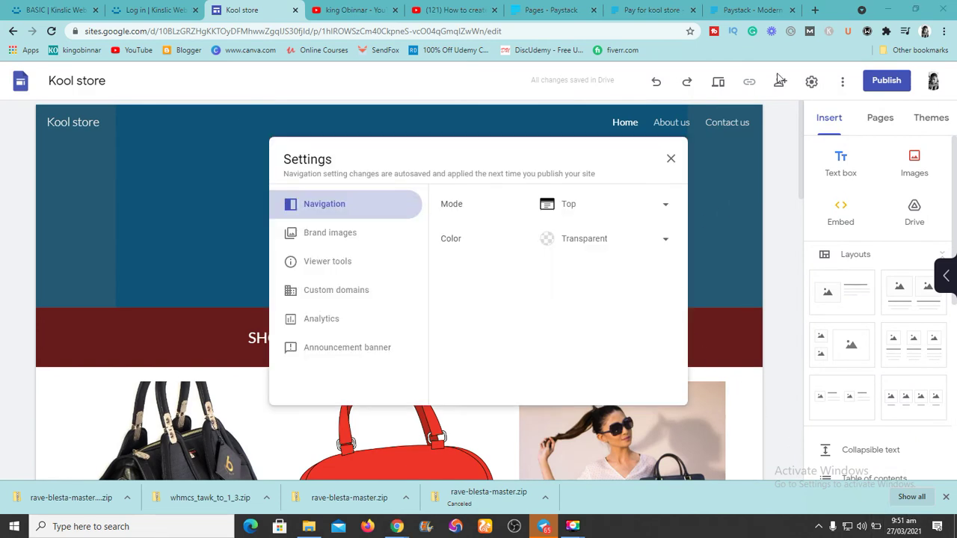
Review the navigation mode choices in the site settings, keeping Top
click(782, 109)
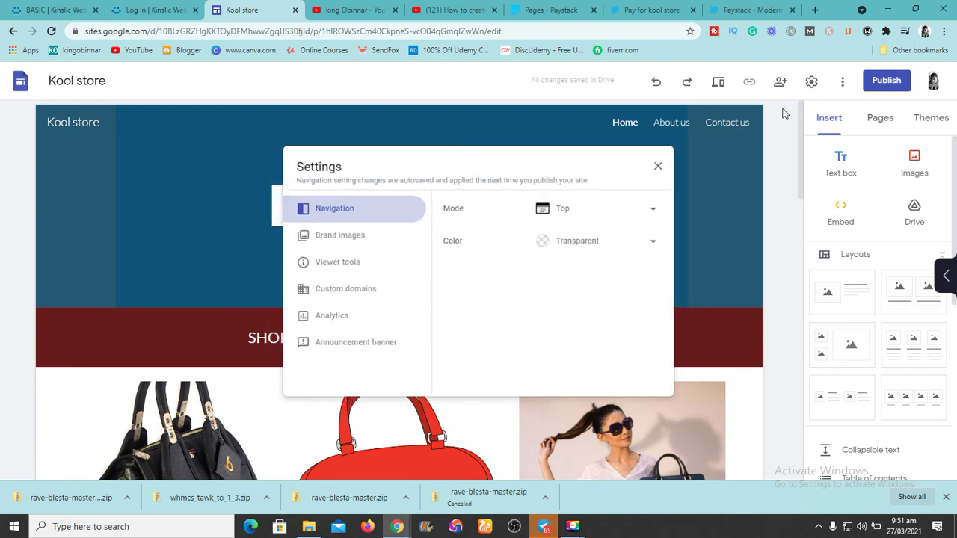
click(811, 84)
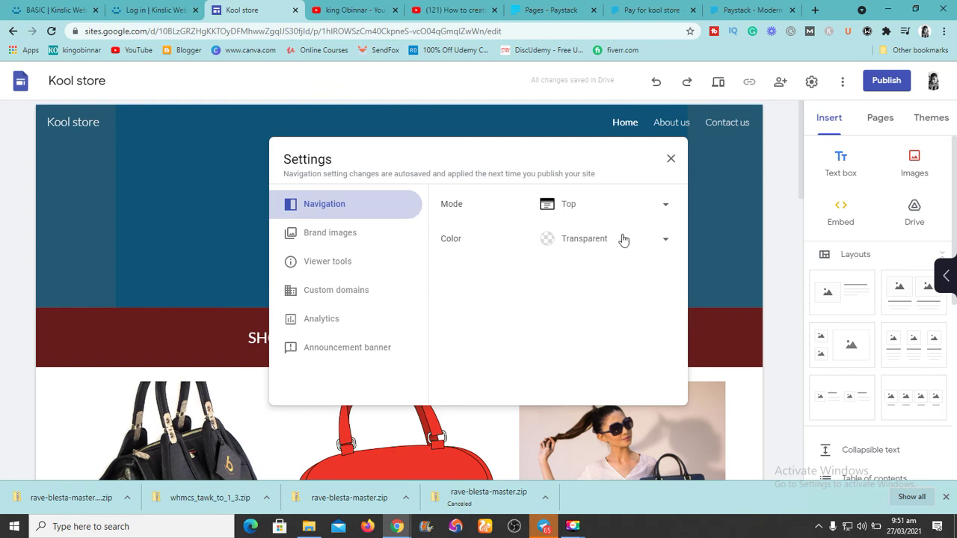
click(664, 206)
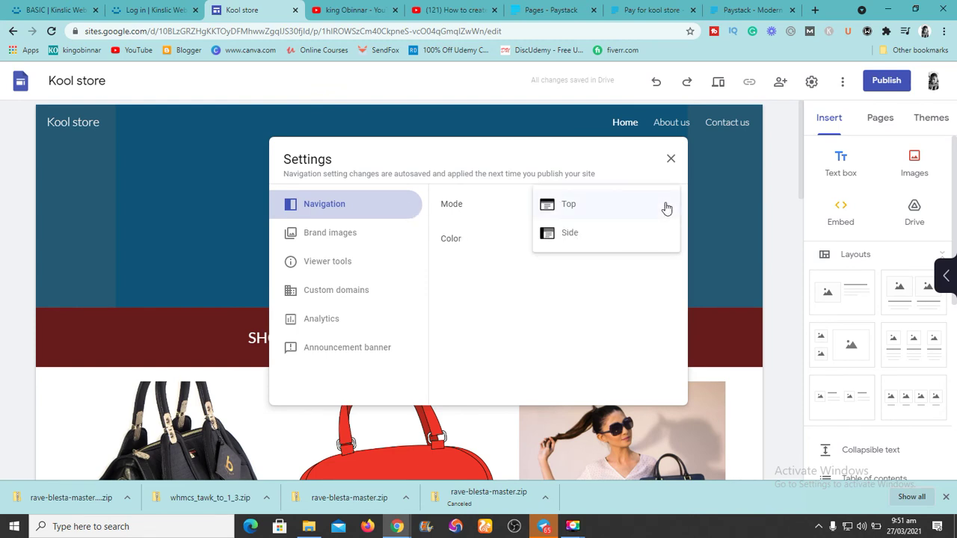
click(666, 208)
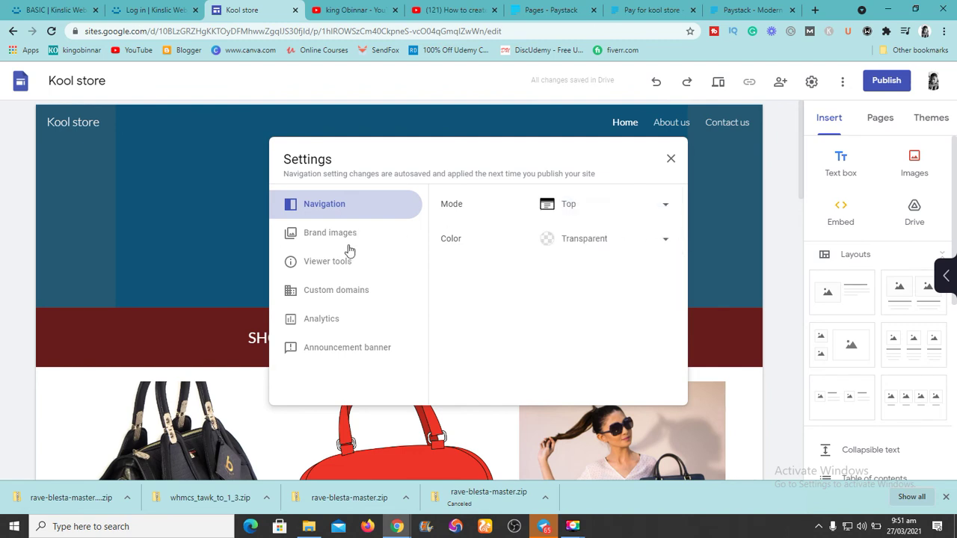
Add an announcement banner with the message "Want to order ywo or more products then contact us"
click(343, 350)
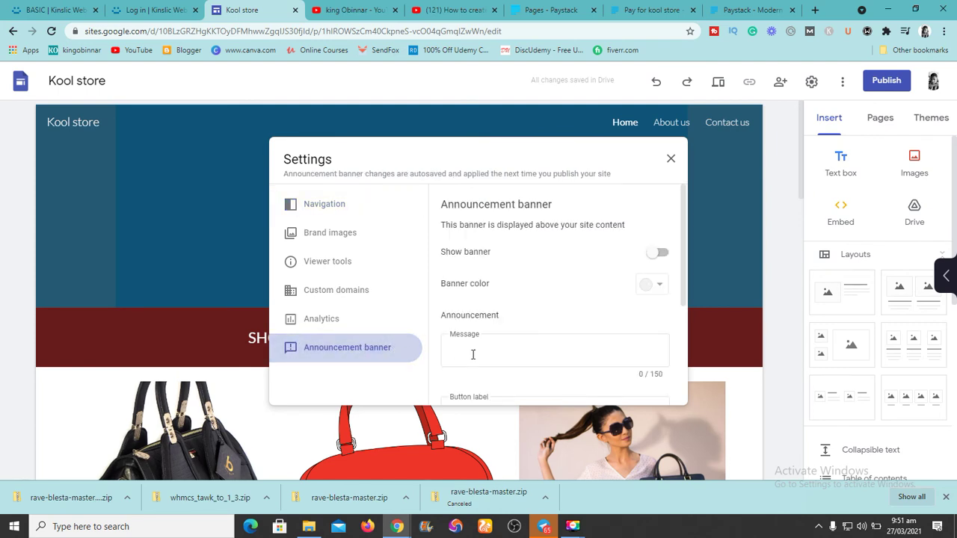
click(473, 354)
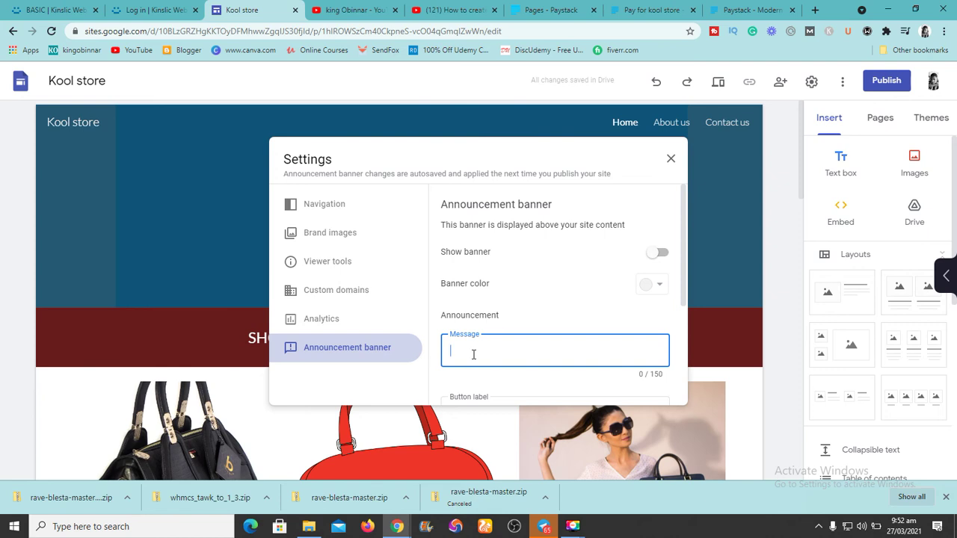
text(Want)
right_click(473, 357)
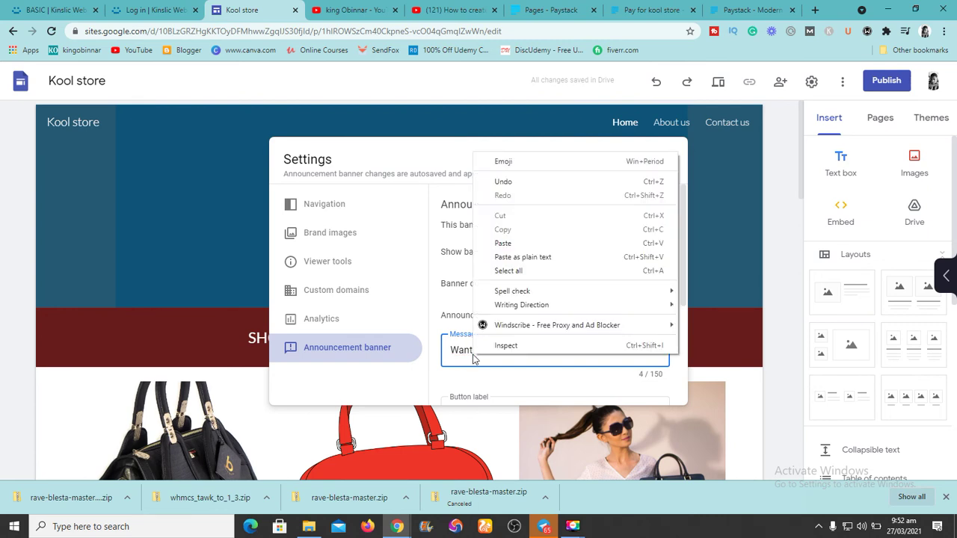
click(473, 357)
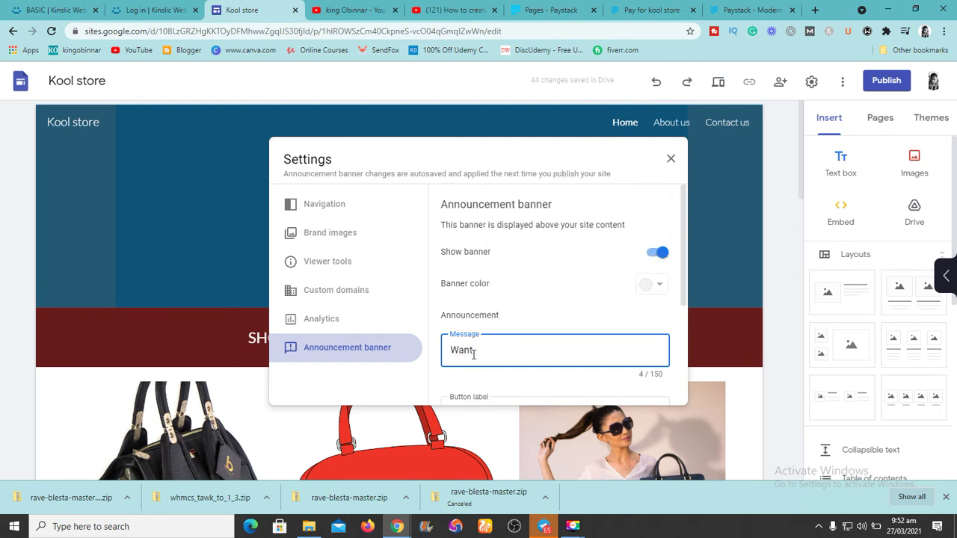
text(to )
text(buy)
key(BackSpace)
key(BackSpace)
key(BackSpace)
text(order ywo or more products)
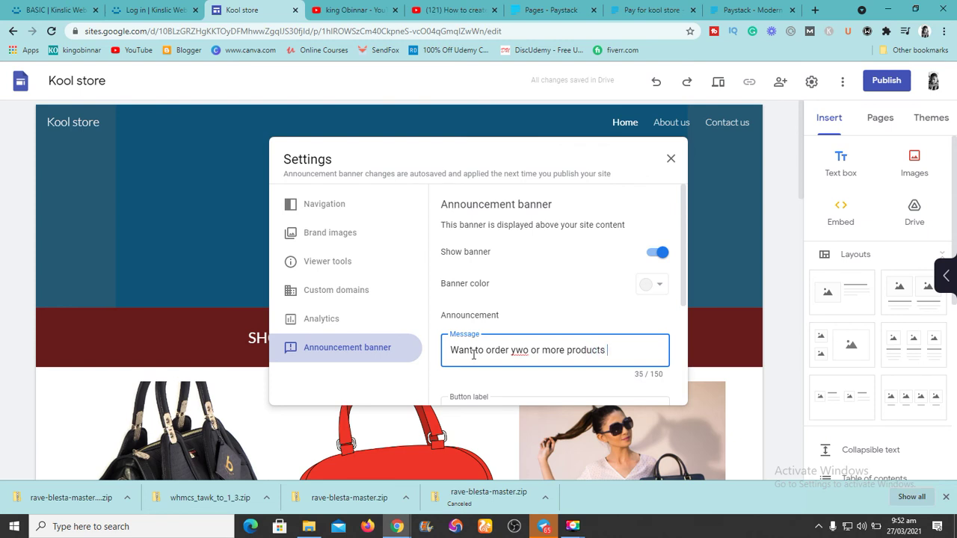
text( then contact us)
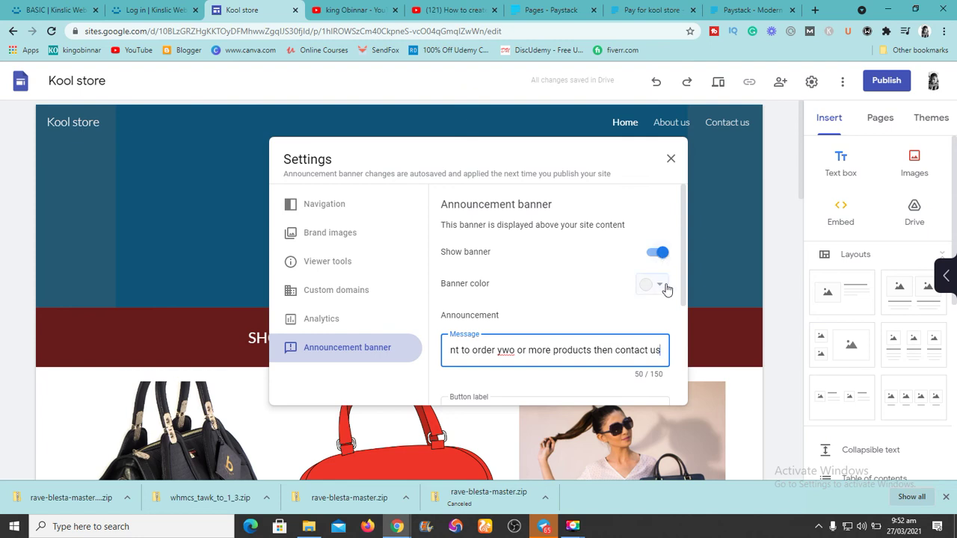
Examine the announcement banner's color, button label, link, new-tab and page visibility options
drag(682, 278, 679, 343)
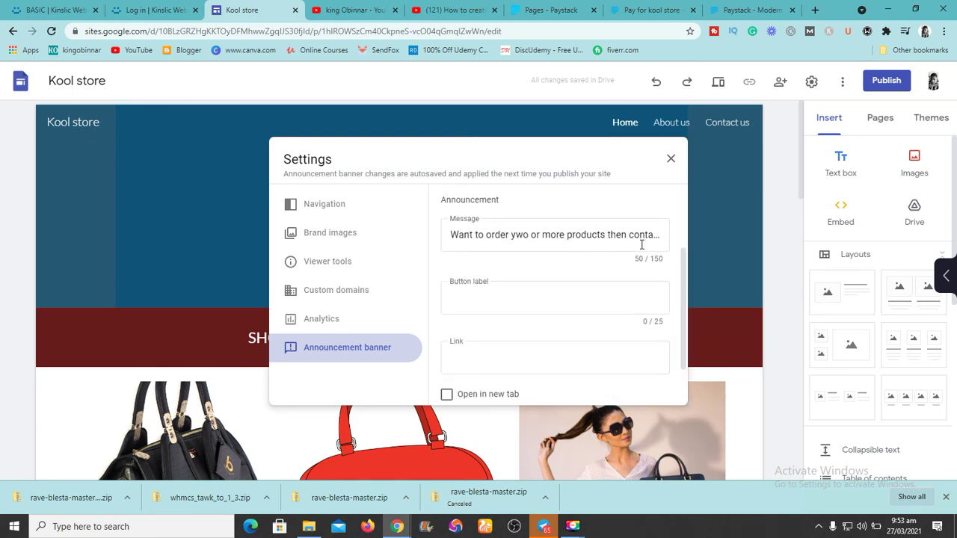
drag(682, 290, 684, 340)
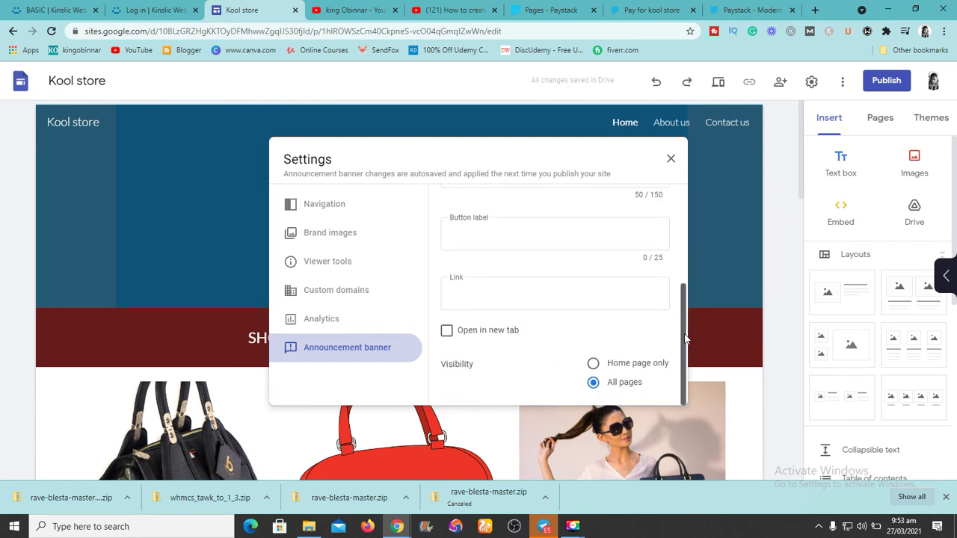
click(446, 331)
click(447, 331)
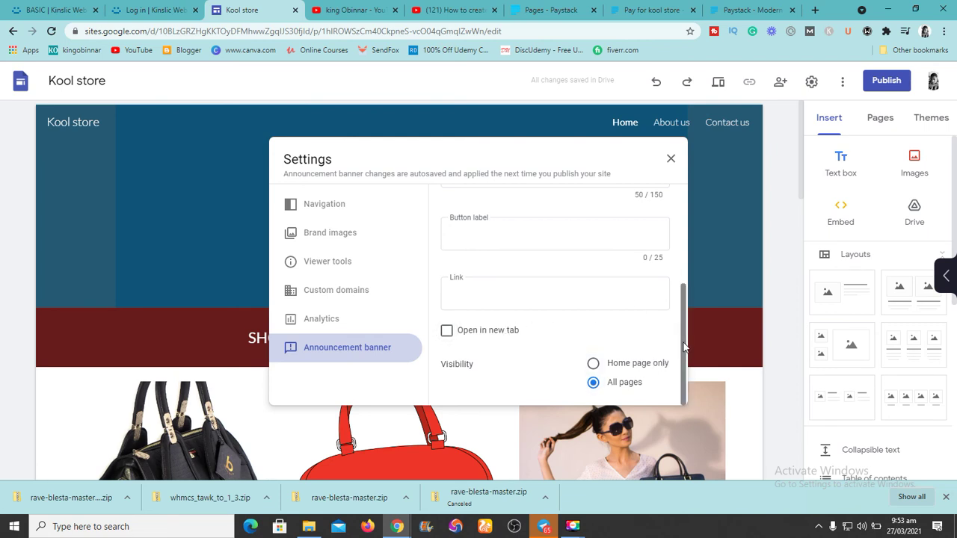
drag(680, 345, 698, 196)
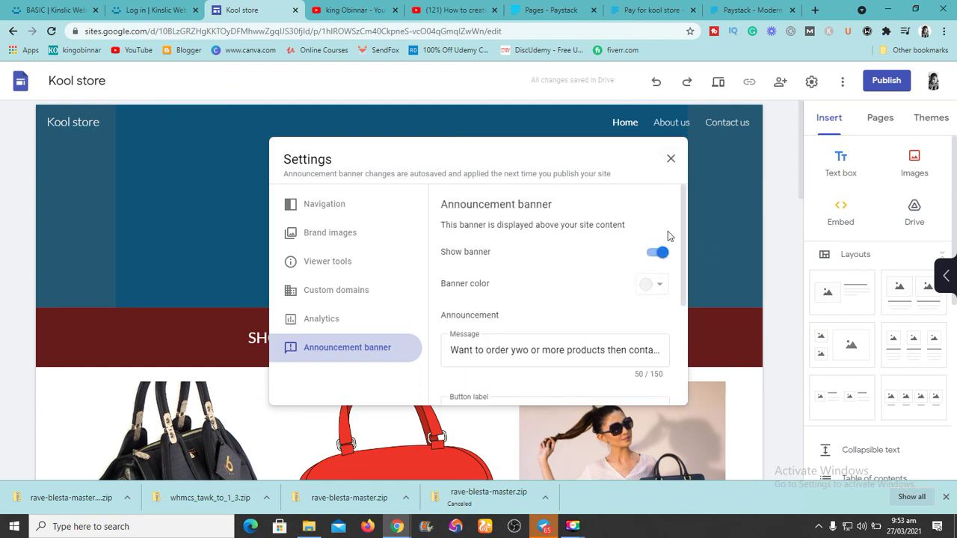
drag(685, 231, 661, 423)
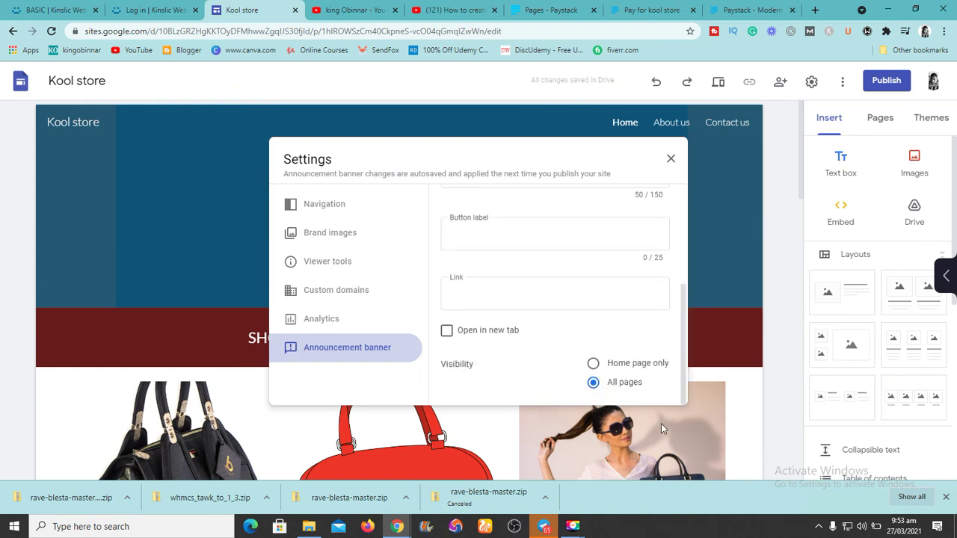
Set the announcement banner's color to bright green and return to the page
click(742, 347)
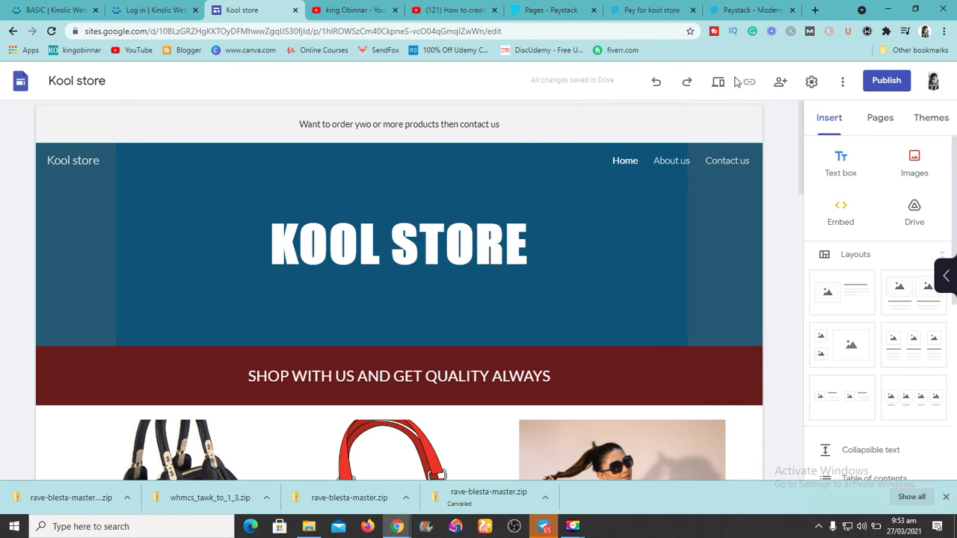
click(811, 81)
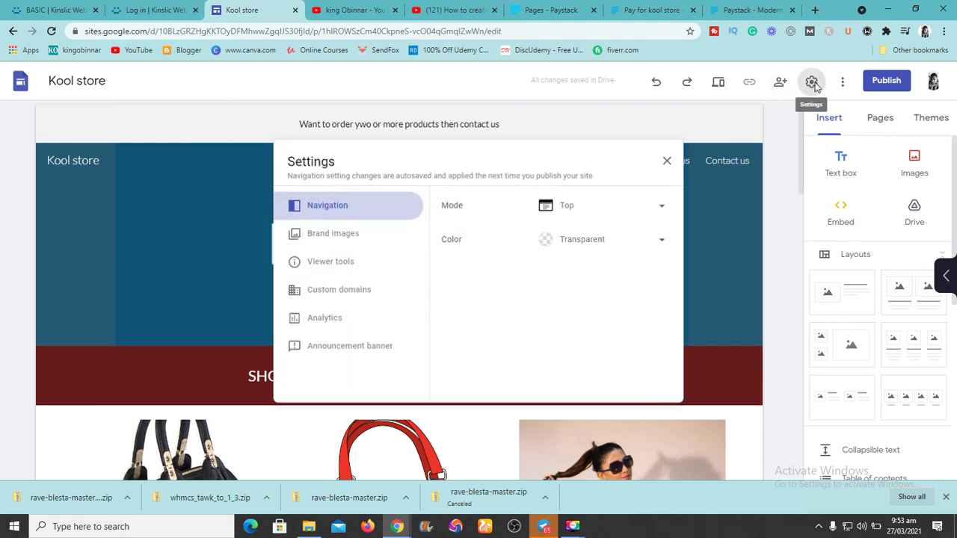
click(369, 347)
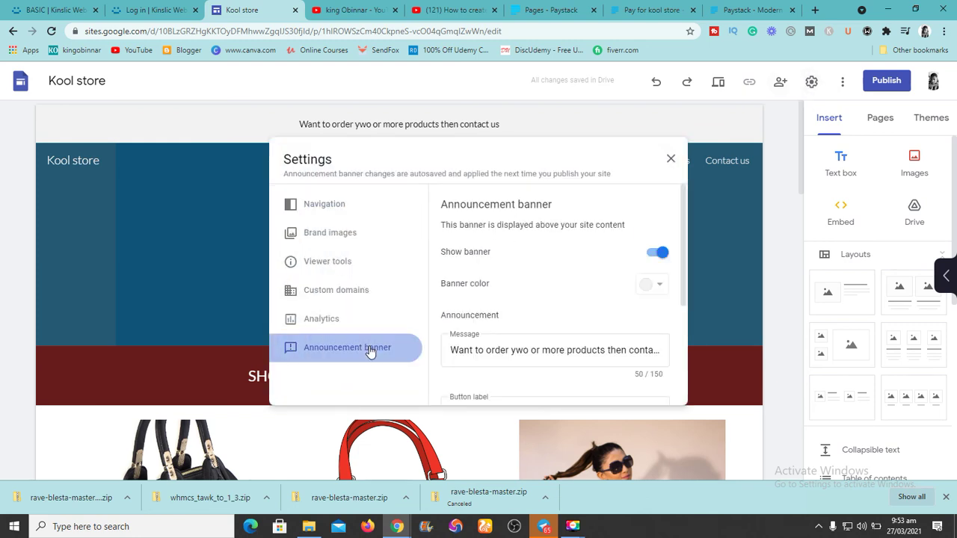
click(662, 288)
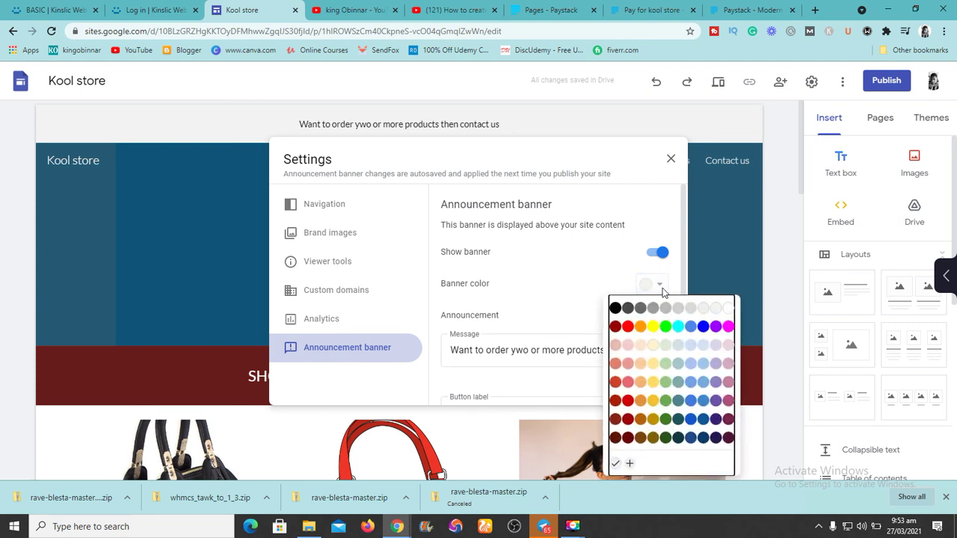
click(665, 326)
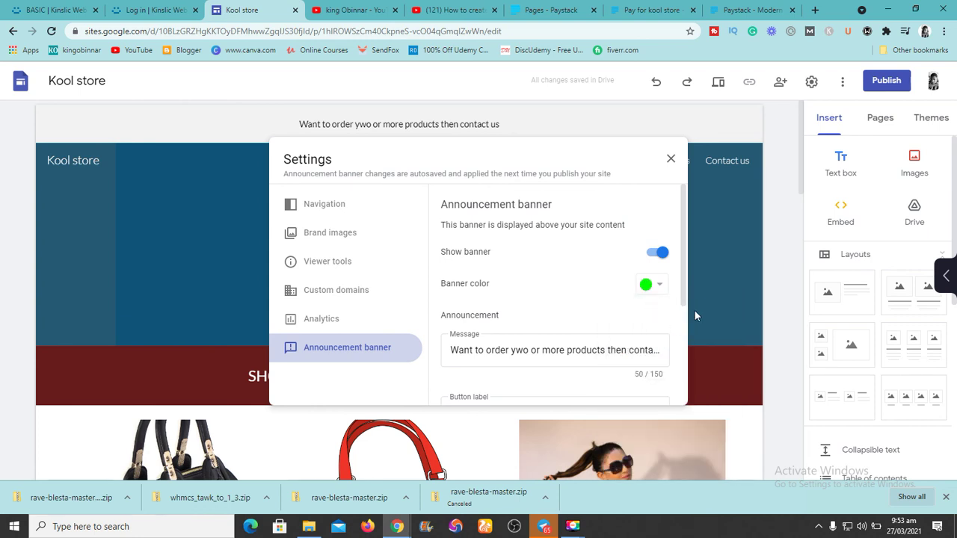
click(702, 307)
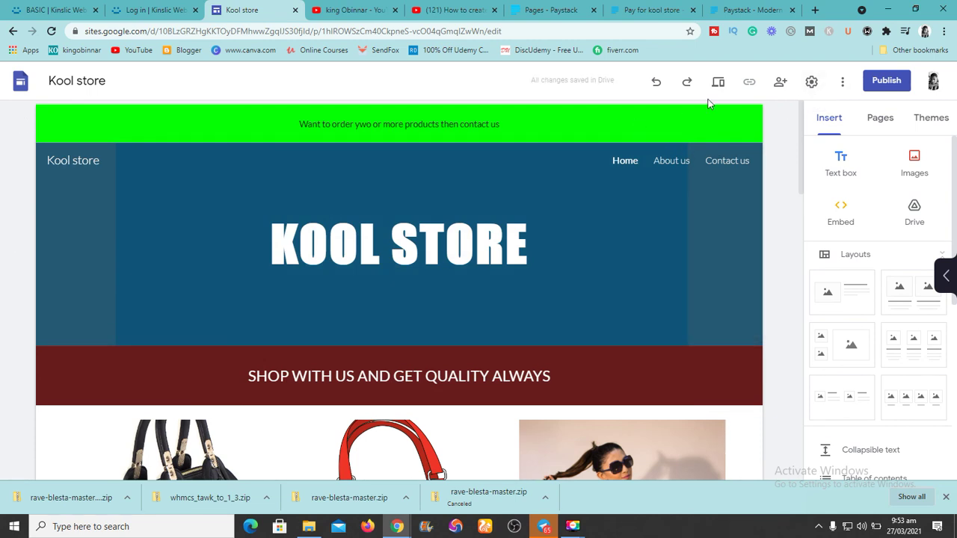
Change the announcement banner's color to red (#ff0000) and return to the page
click(811, 81)
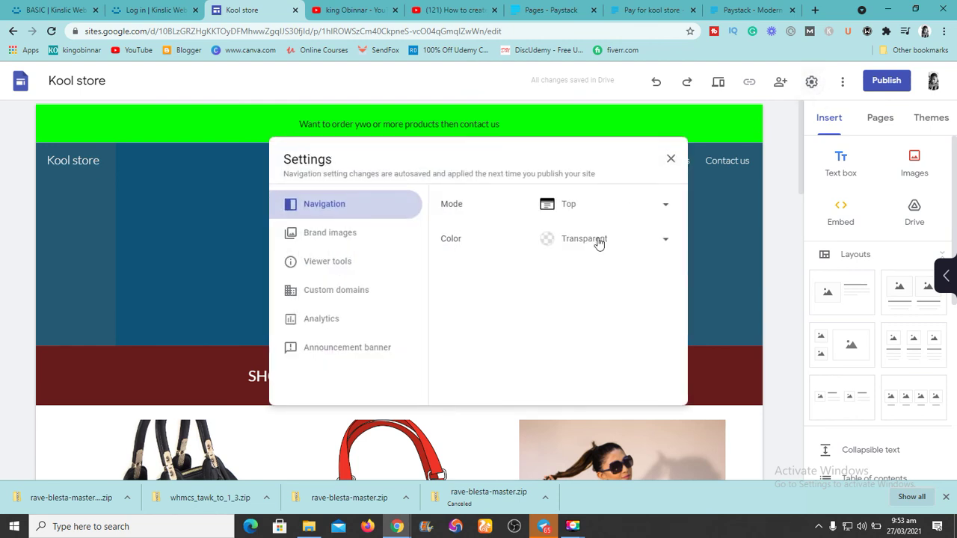
click(373, 347)
click(662, 285)
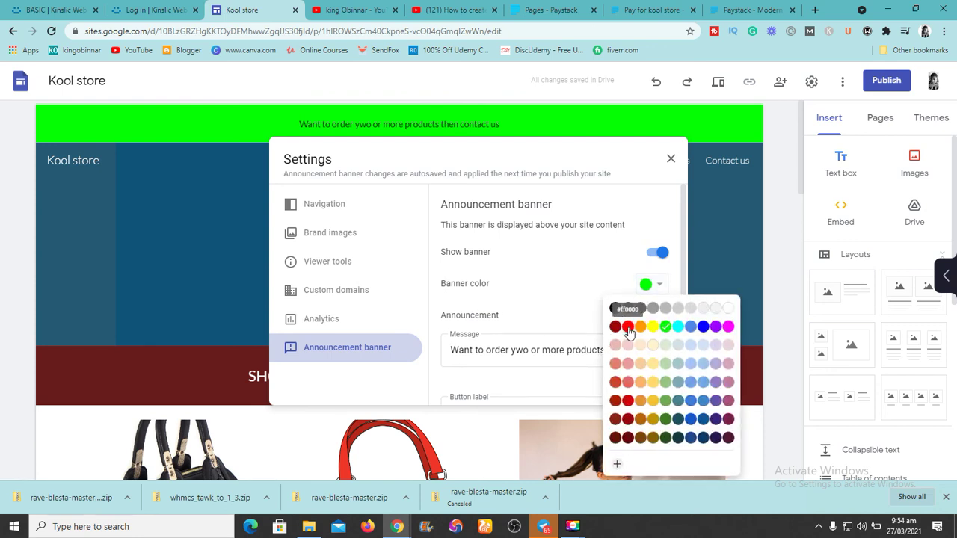
click(627, 328)
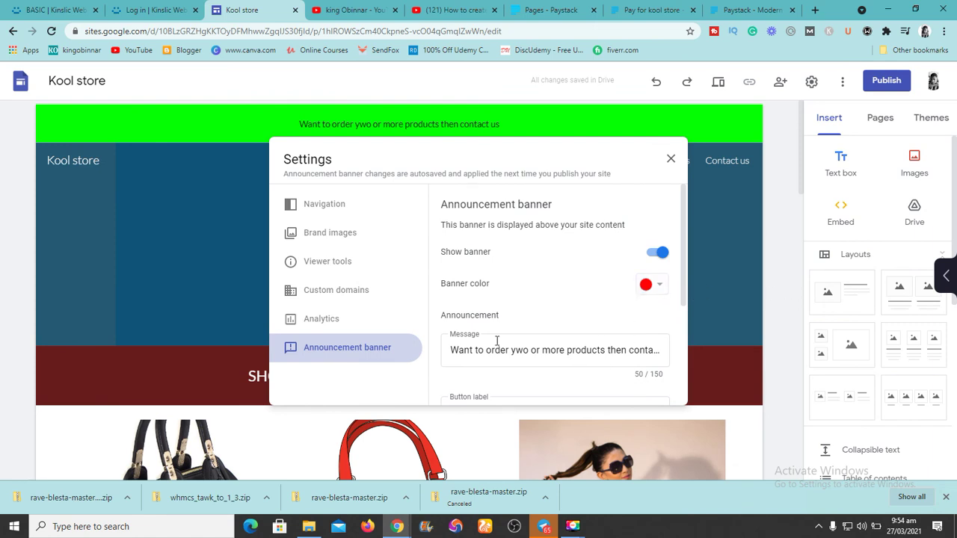
drag(452, 353, 764, 363)
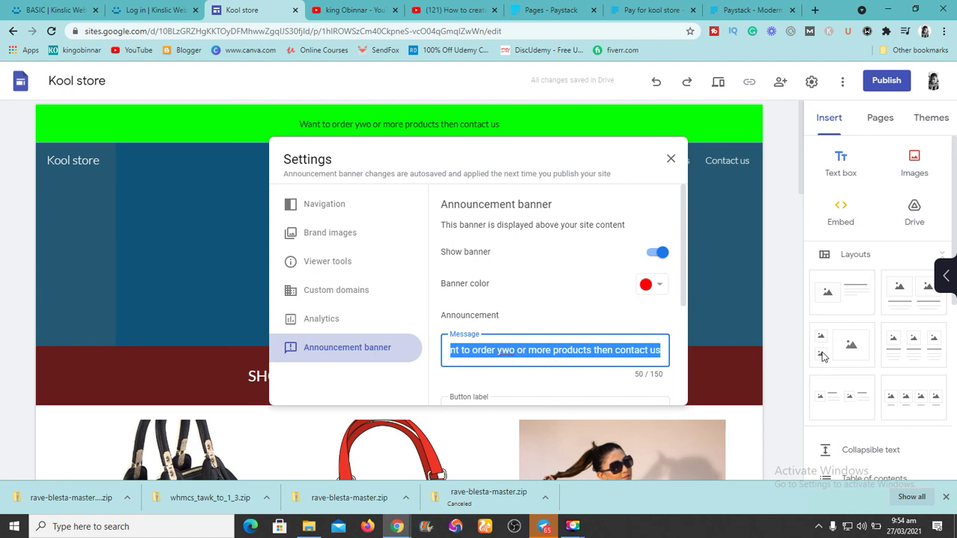
click(785, 373)
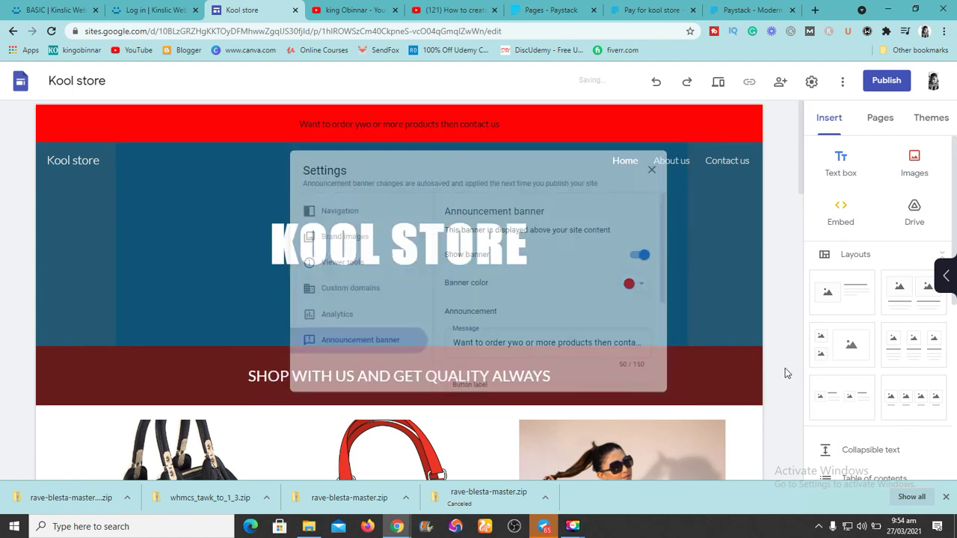
mouse_move(652, 242)
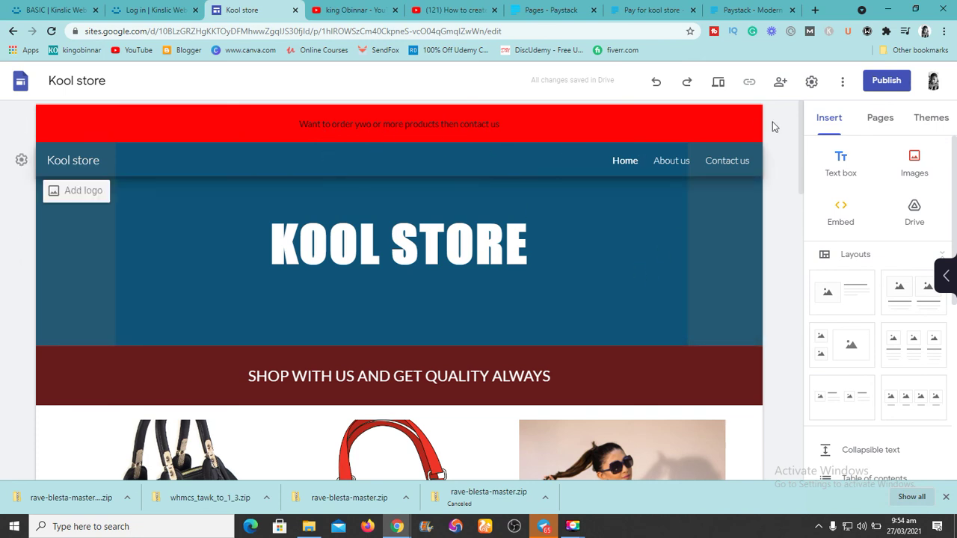
Correct the typo in the announcement banner's message so it reads "Want to order two or more products then contact us"
click(810, 81)
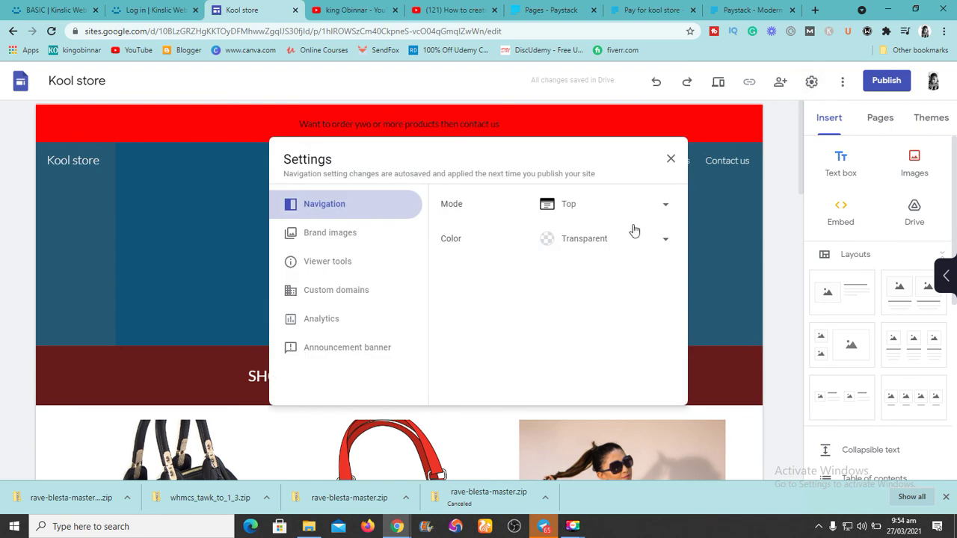
click(365, 351)
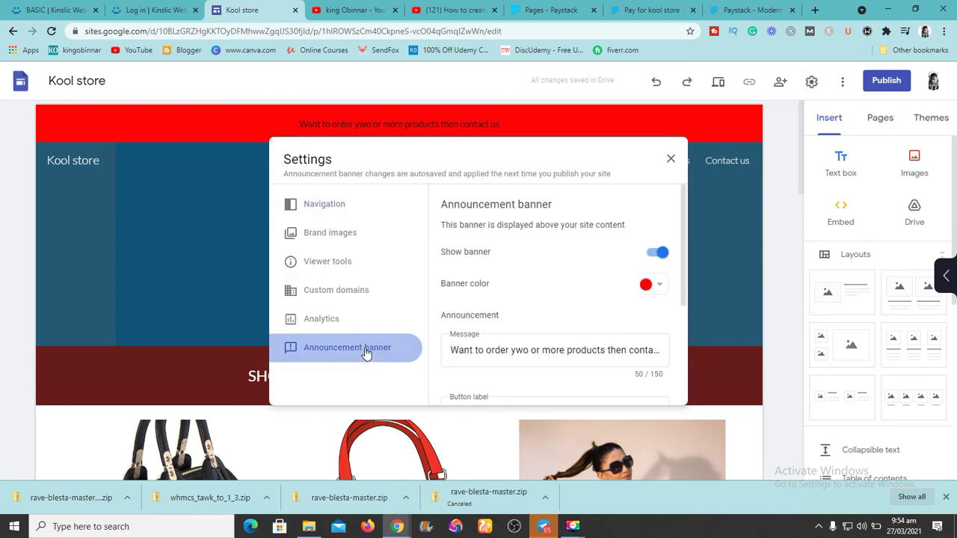
click(520, 350)
key(BackSpace)
text(t)
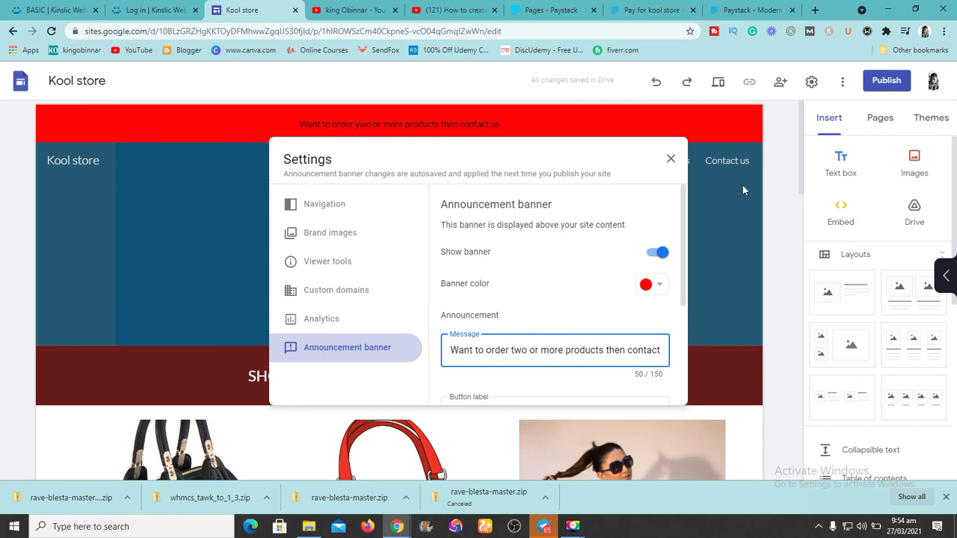
click(792, 214)
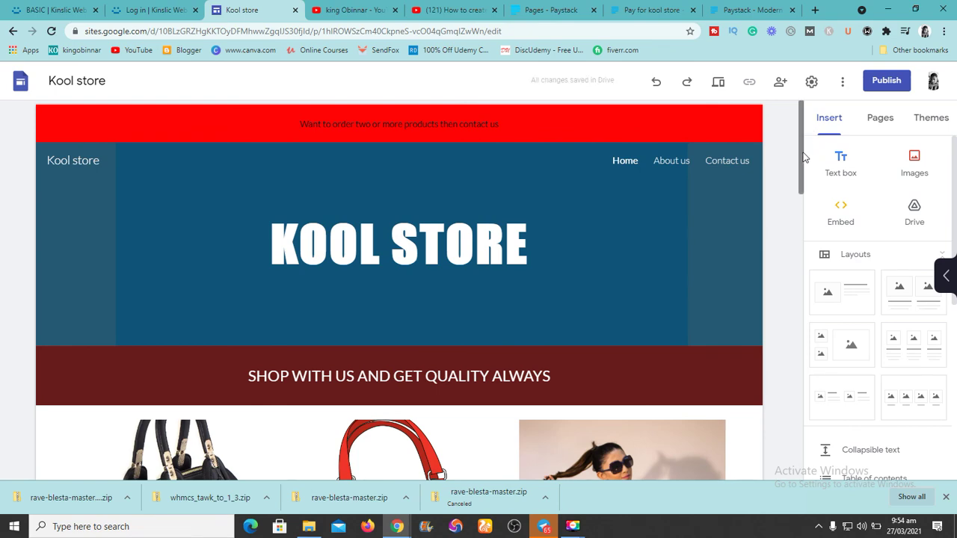
Preview the site and examine the home page's banner, header, product rows and Add to cart buttons
drag(799, 157, 804, 237)
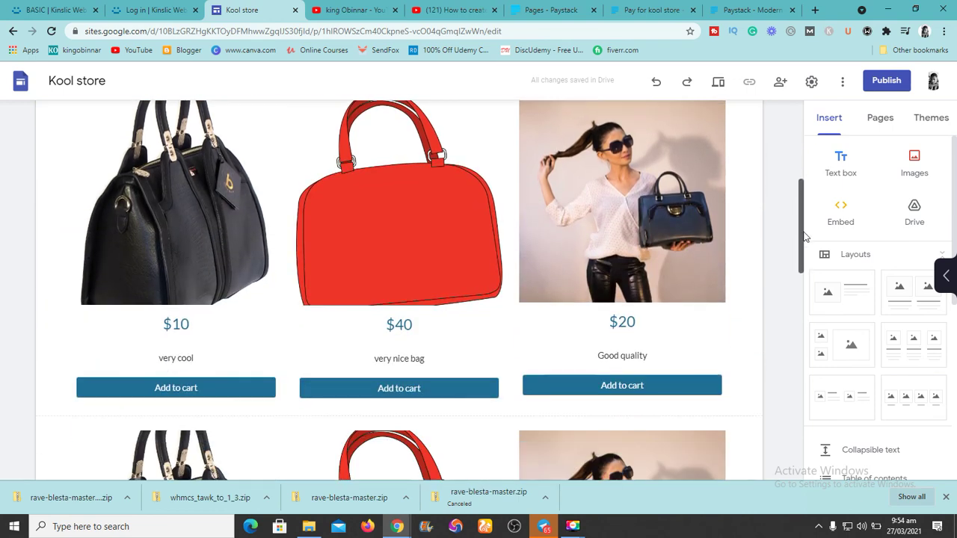
click(717, 82)
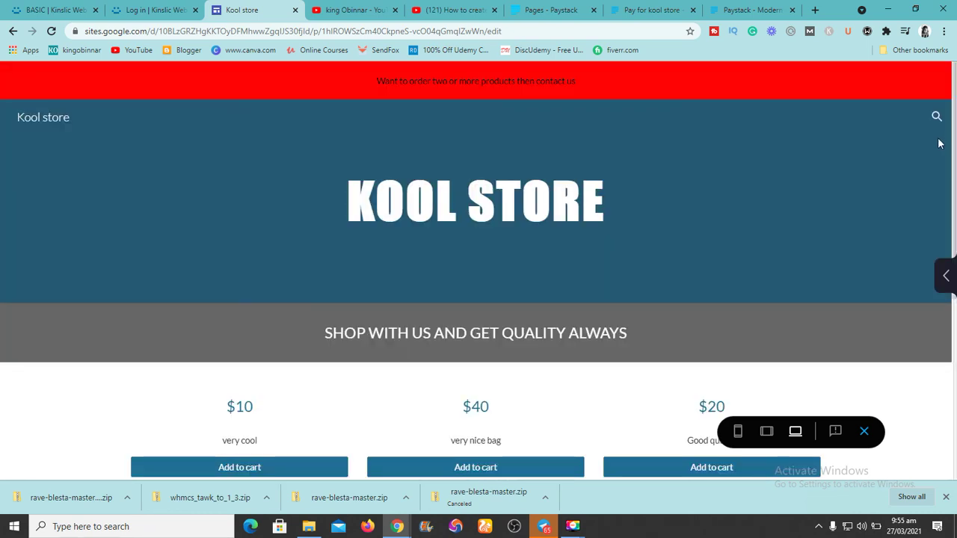
drag(954, 144, 947, 457)
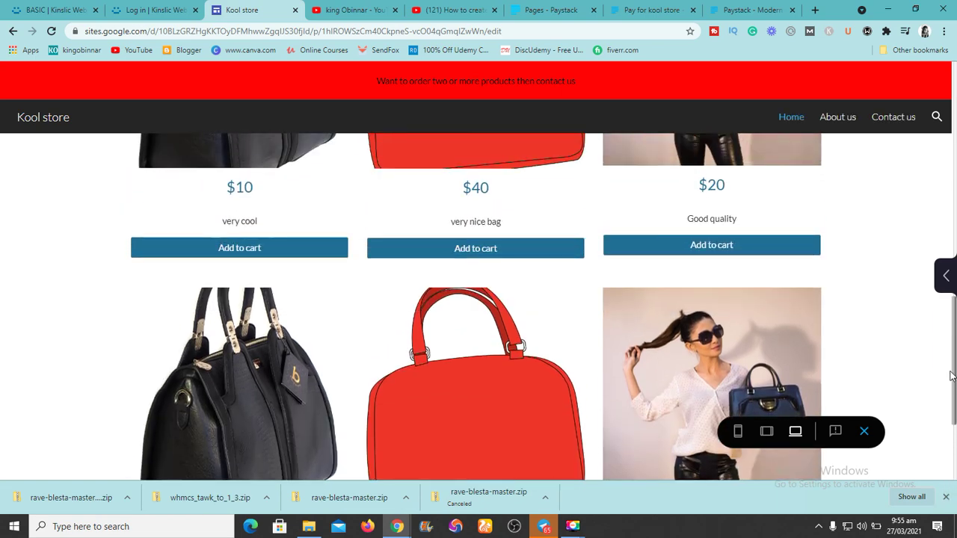
scroll(910, 143, up, 5)
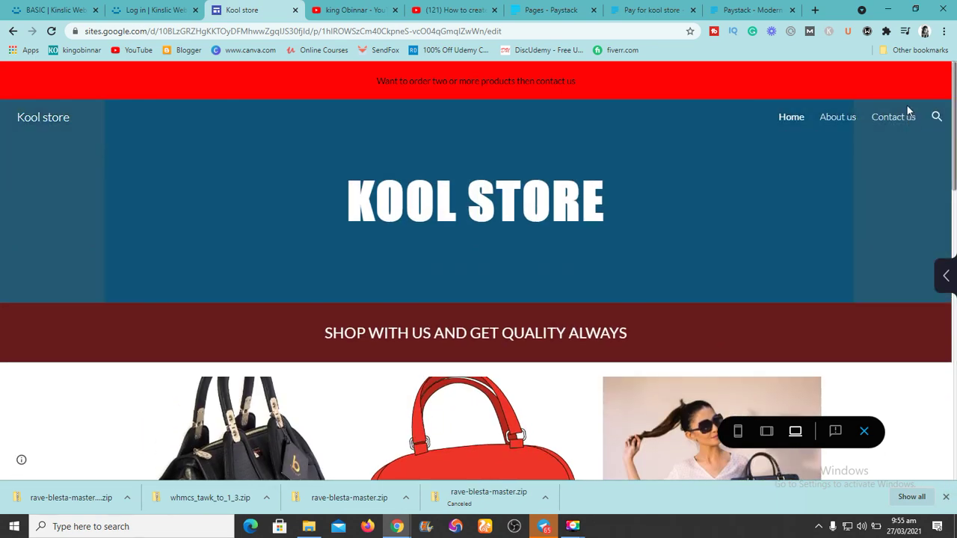
scroll(913, 185, down, 5)
drag(954, 232, 868, 94)
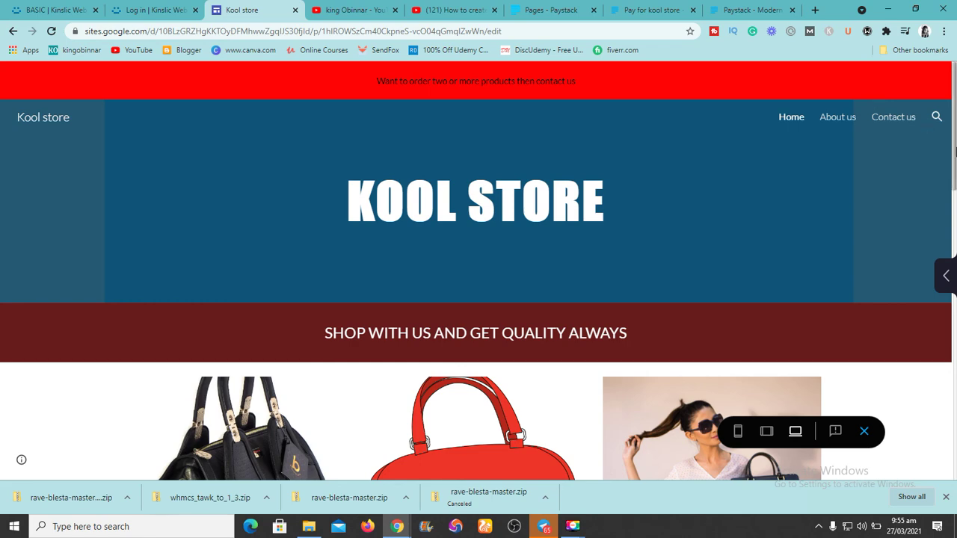
drag(955, 153, 933, 112)
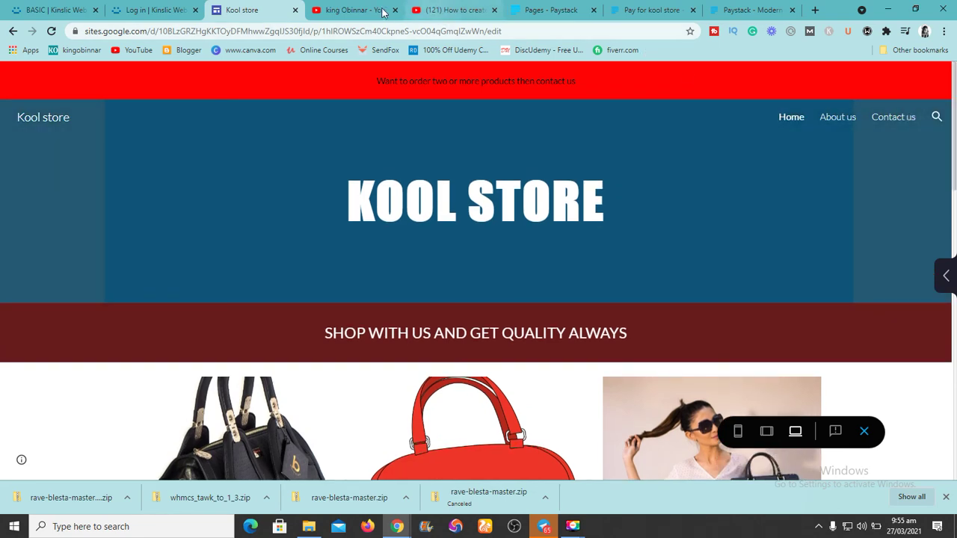
Switch to YouTube to view the video "How to create a free online store with google site" and the channel's home page
click(424, 10)
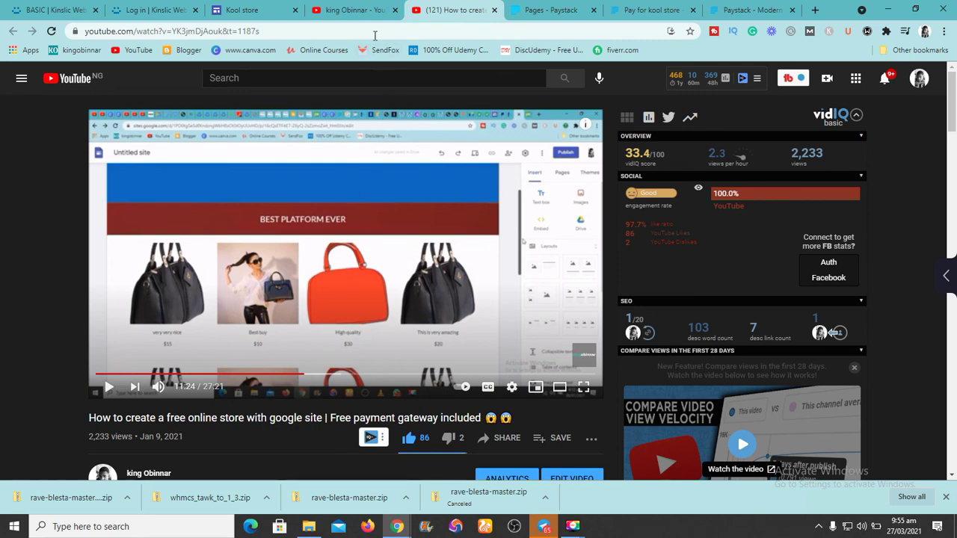
click(358, 10)
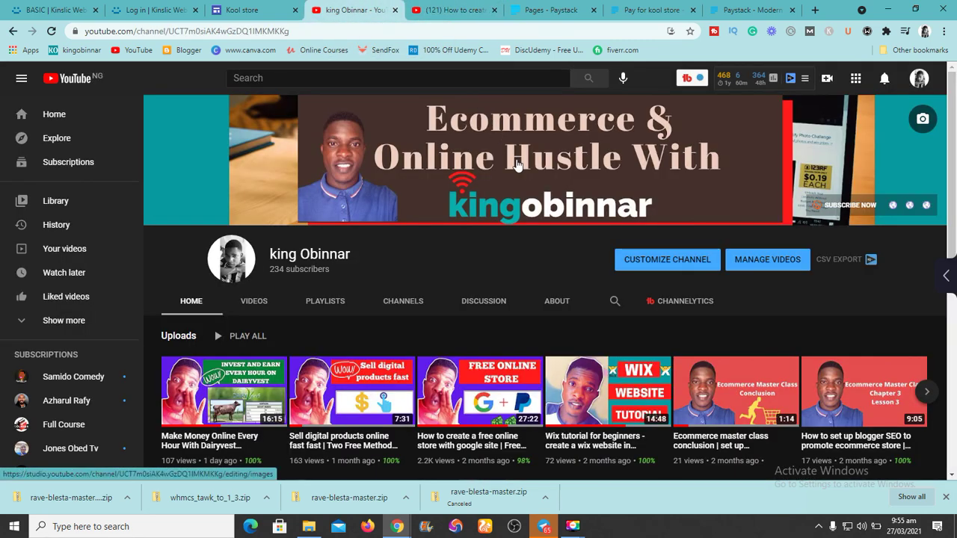